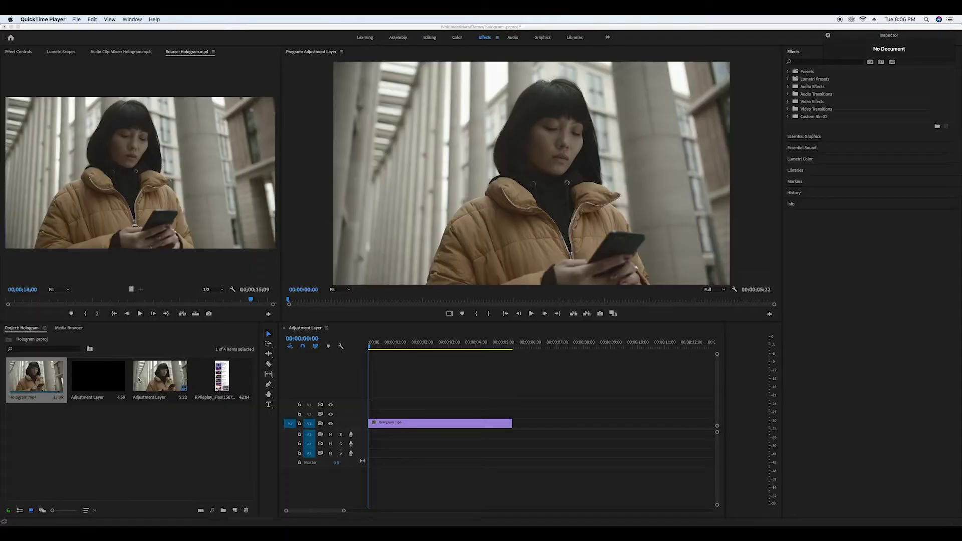
Preview the RPReplay screen recording and place it on track V2 above Hologram.mp4 at the sequence start
double_click(223, 377)
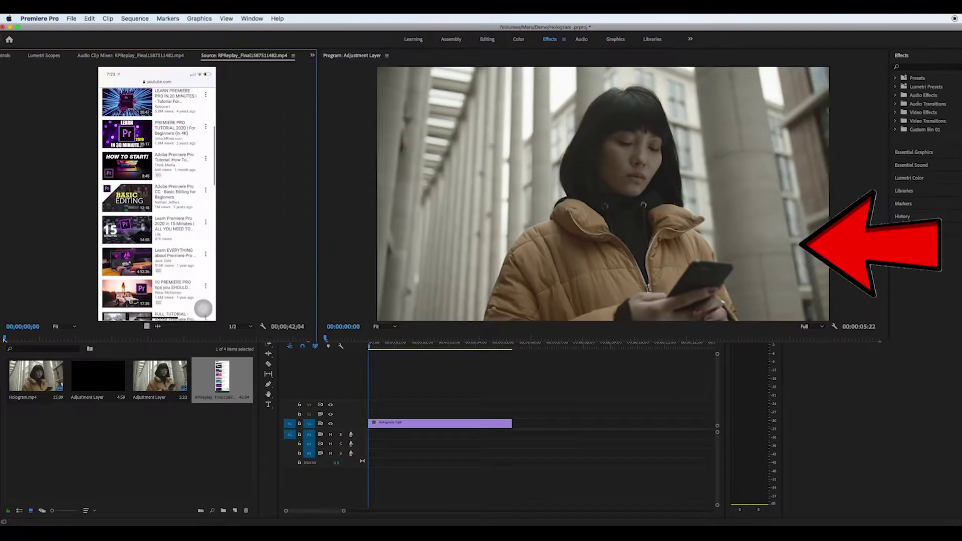
drag(6, 300, 46, 300)
drag(50, 340, 75, 340)
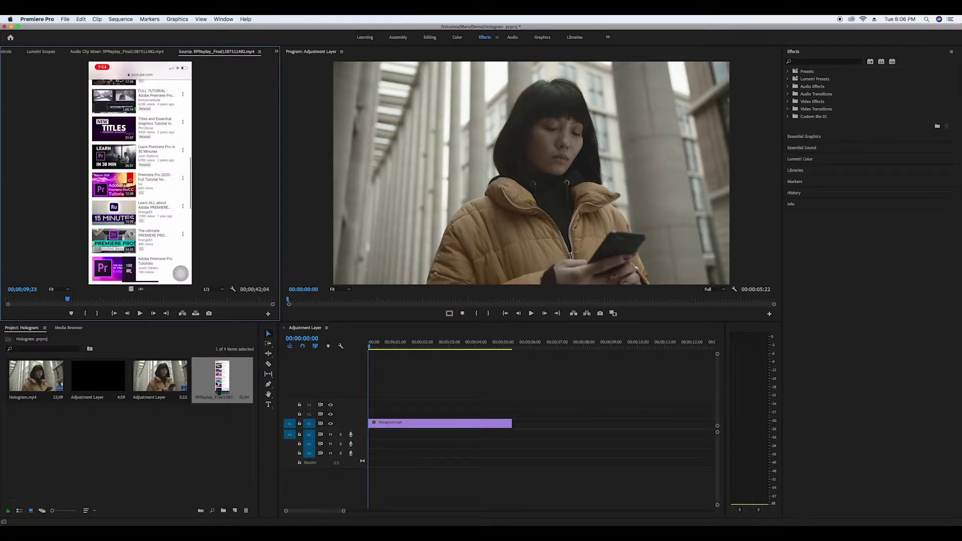
drag(218, 384, 371, 413)
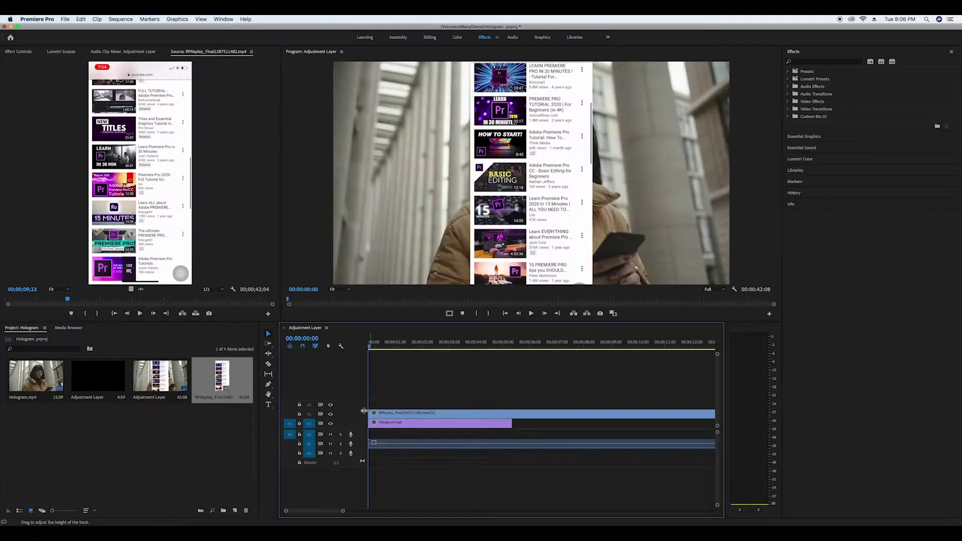
Unlink the screen recording's audio from its video and delete the audio clip
right_click(412, 414)
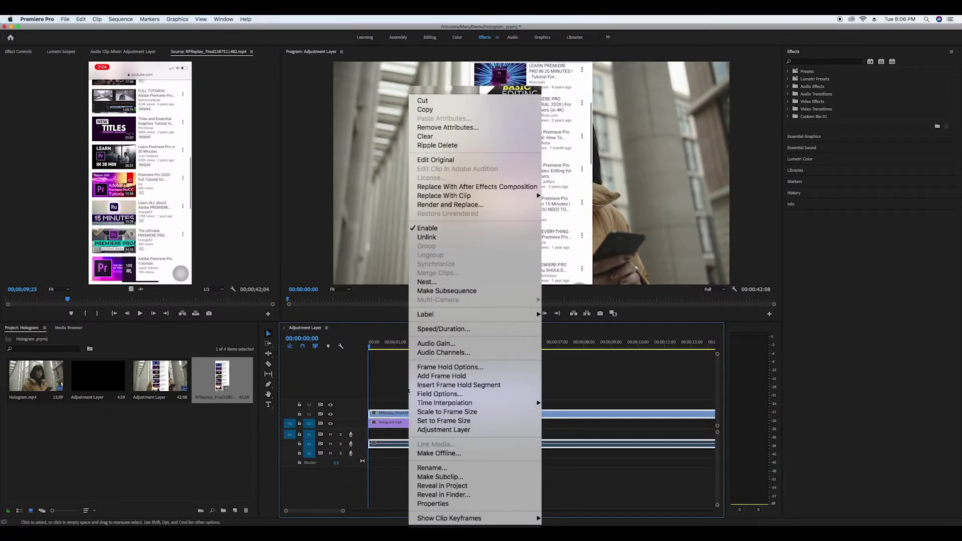
click(439, 238)
click(401, 443)
key(Delete)
Cut off the opening section of the screen recording and move the remaining clip to the sequence start
drag(343, 511, 462, 520)
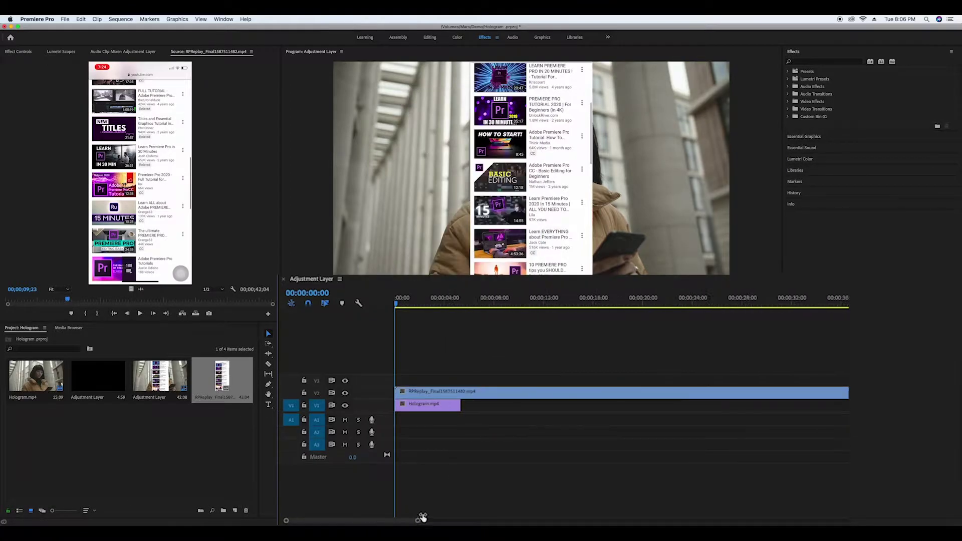
drag(401, 304, 445, 321)
key(super+k)
key(super+z)
key(super+k)
click(430, 393)
key(Delete)
drag(471, 392, 421, 393)
Trim the end of the screen recording to match the end of Hologram.mp4 and return to the sequence start
drag(441, 304, 418, 326)
key(c)
click(432, 392)
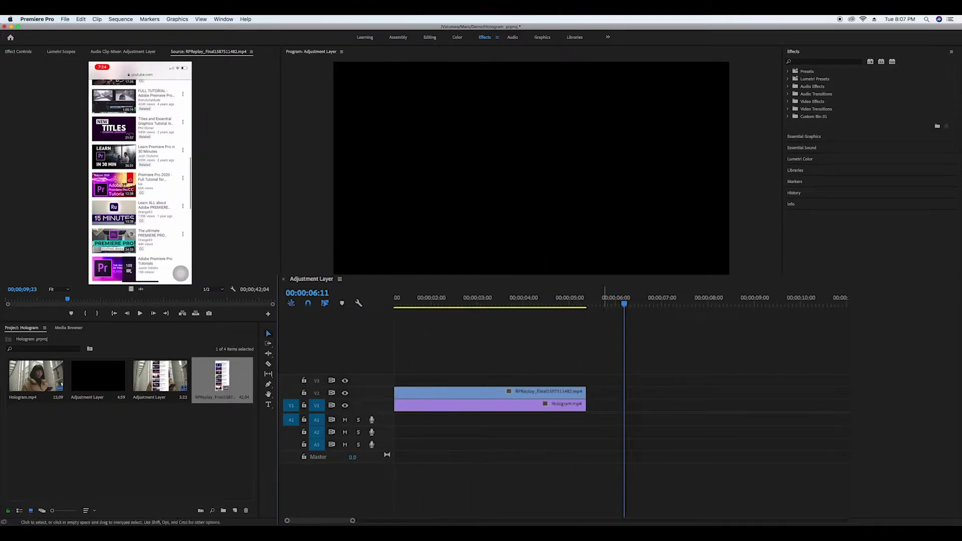
key(Home)
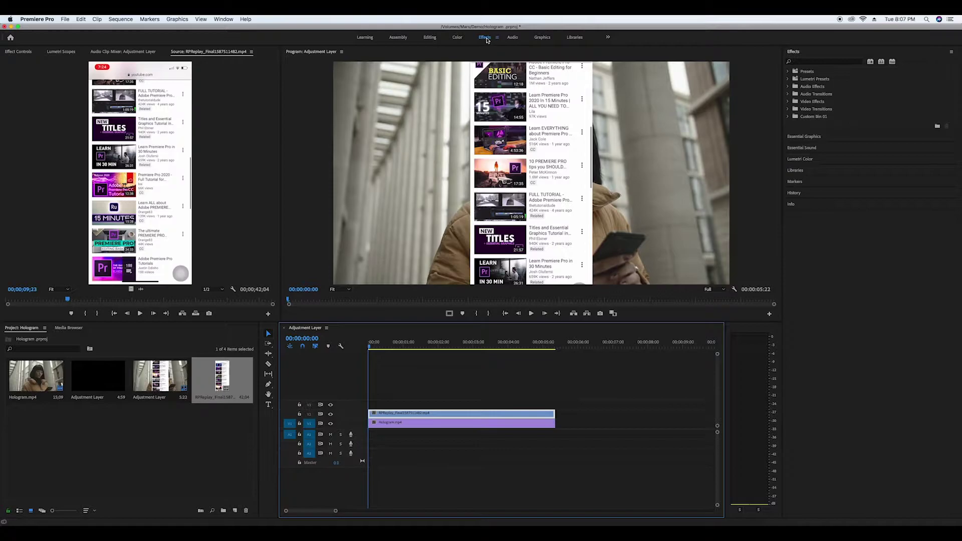
Find the Crop effect and apply it to the screen recording clip on V2
click(812, 62)
text(cr)
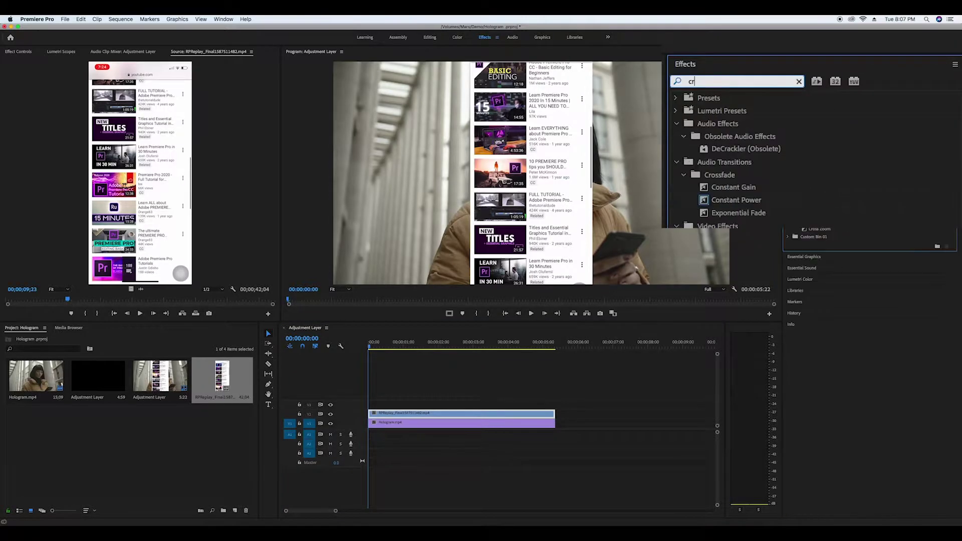
text(op)
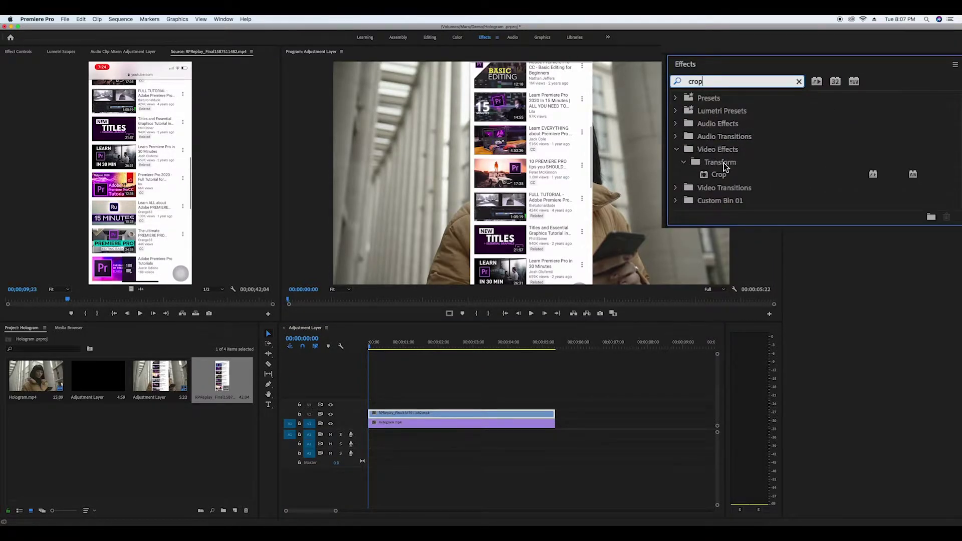
click(707, 177)
drag(706, 174, 474, 413)
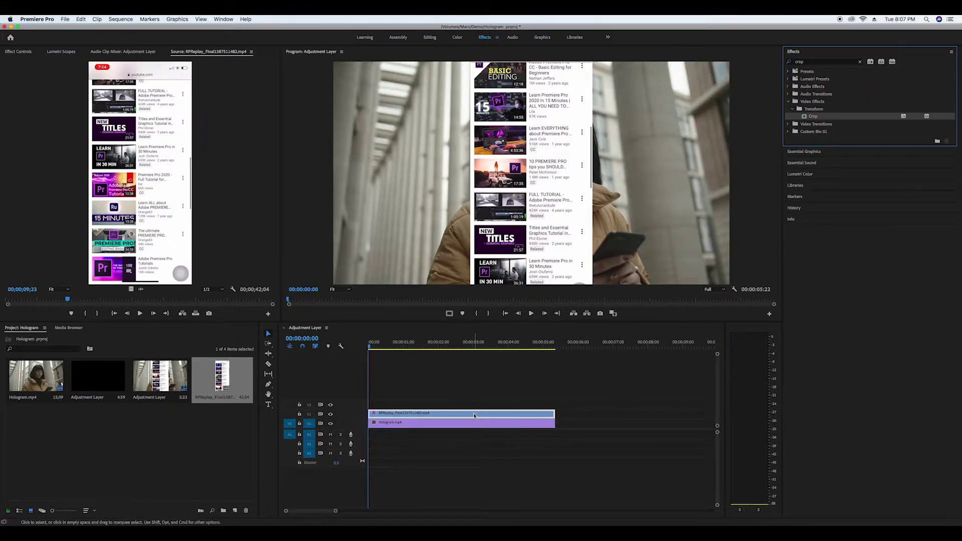
click(475, 413)
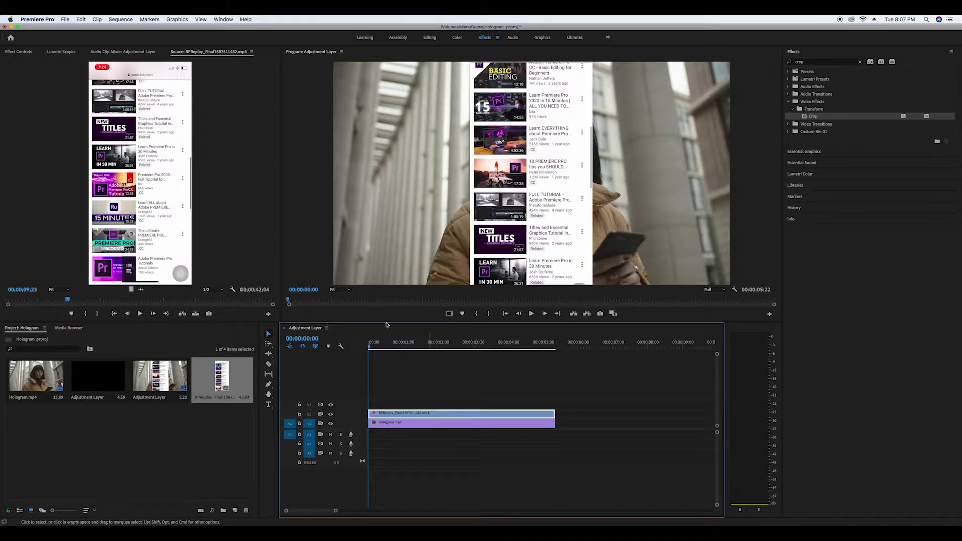
Set the screen recording clip's Scale to 77
click(24, 52)
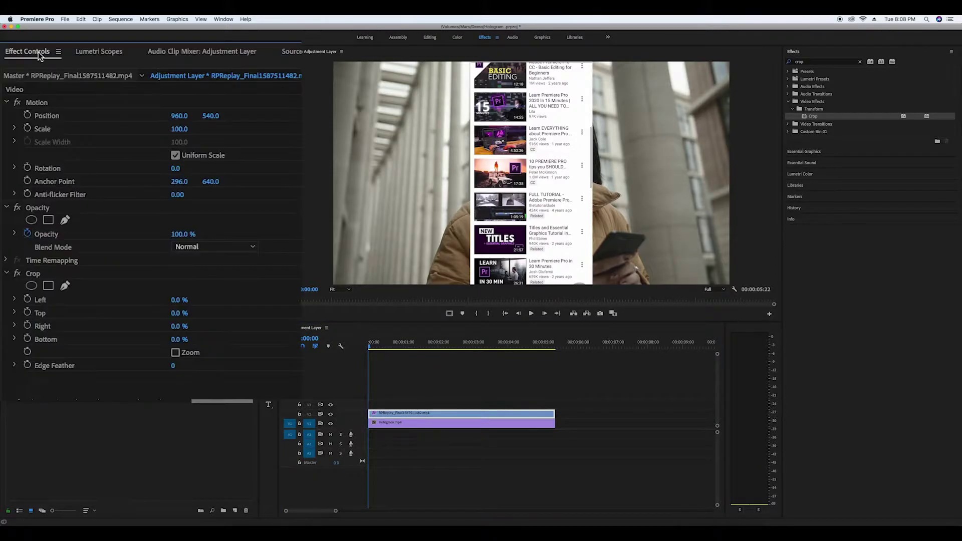
click(181, 129)
text(79)
key(Return)
drag(177, 128, 177, 128)
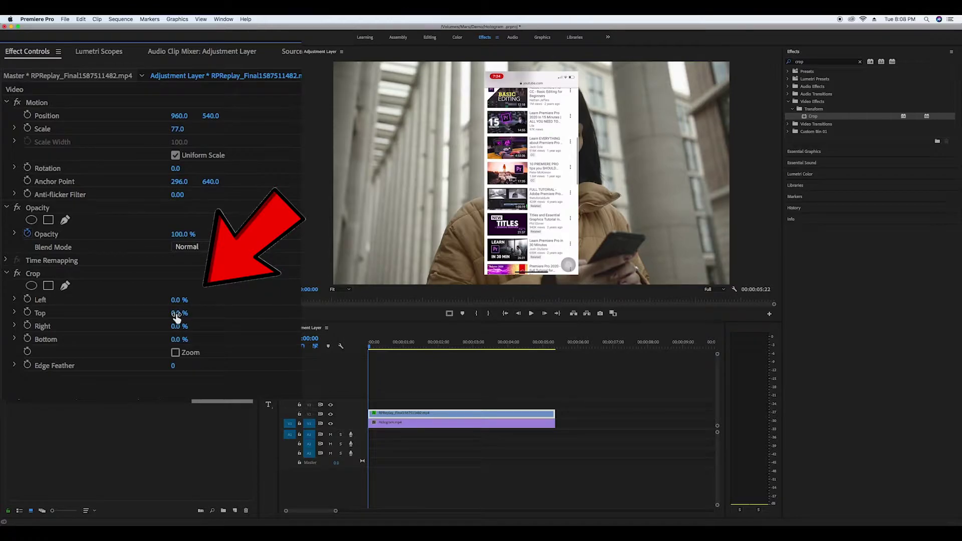
Crop 9% off both the top and the bottom of the screen recording
drag(179, 313, 186, 313)
drag(109, 209, 191, 237)
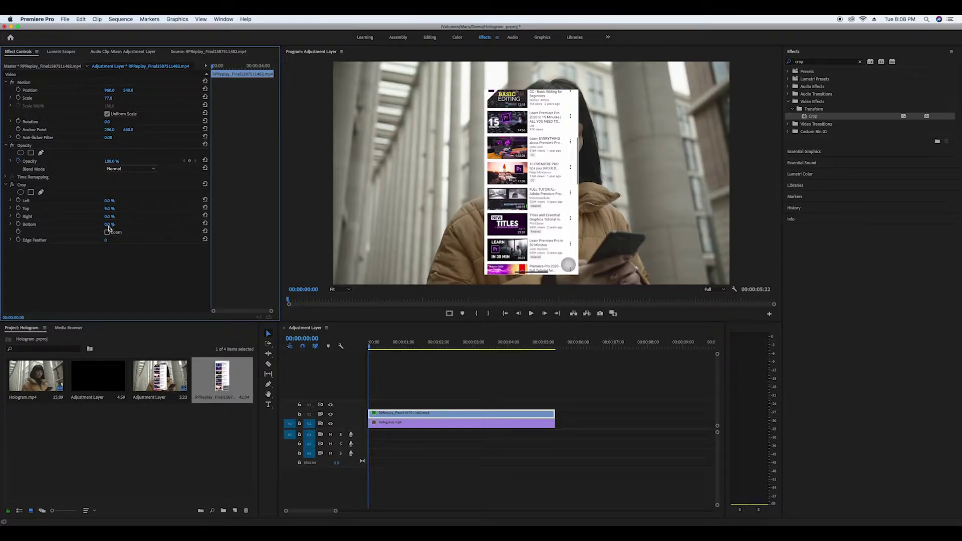
drag(109, 224, 130, 224)
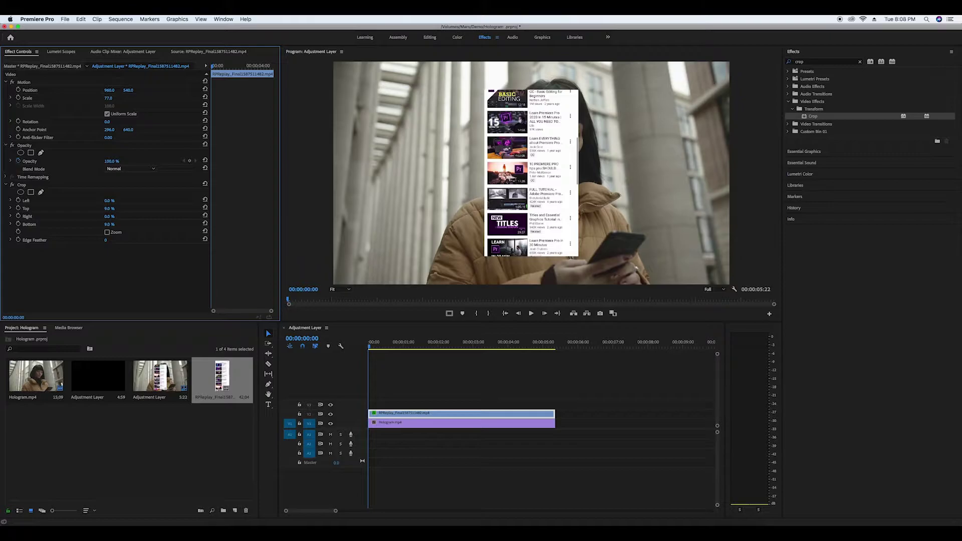
Find the Color Balance (RGB) effect and apply it to the screen recording clip
click(860, 62)
click(800, 66)
text(colo)
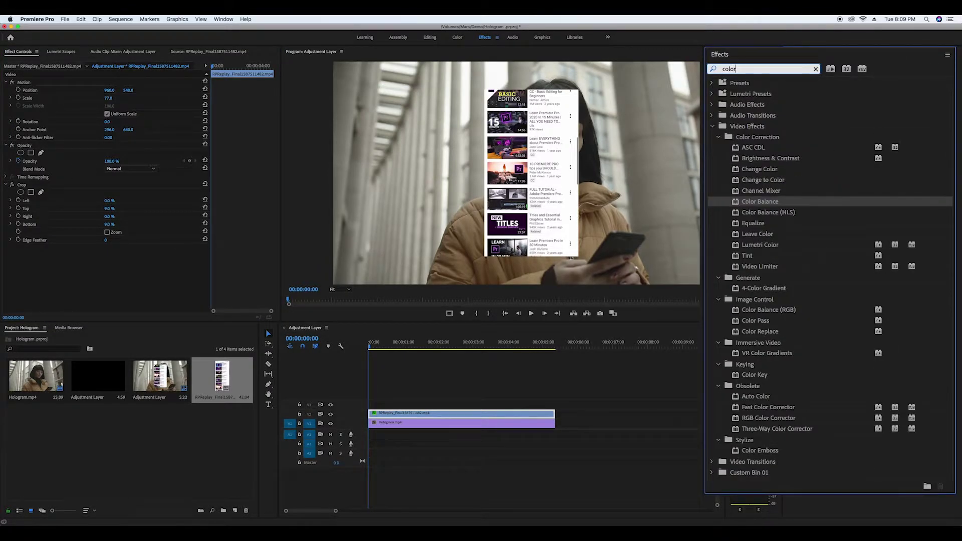
text(r bala)
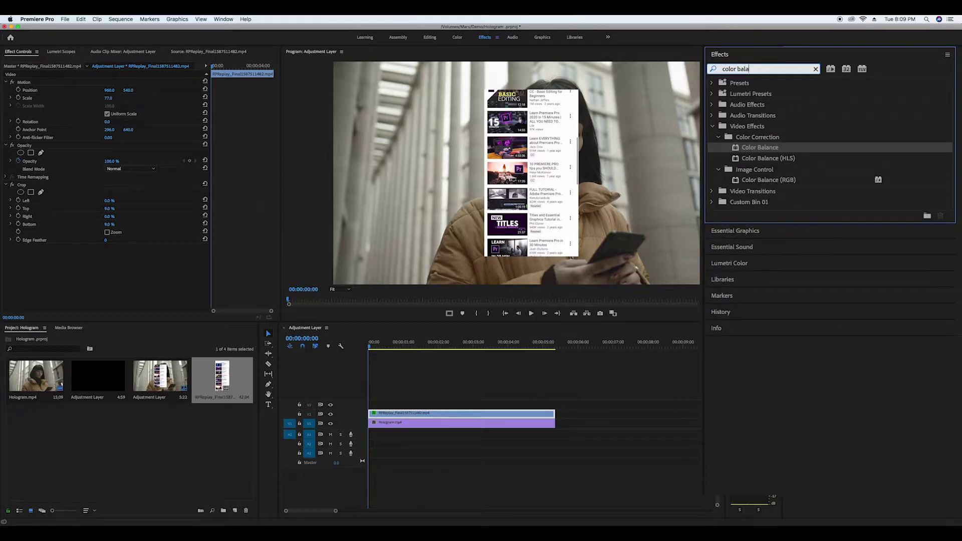
click(740, 183)
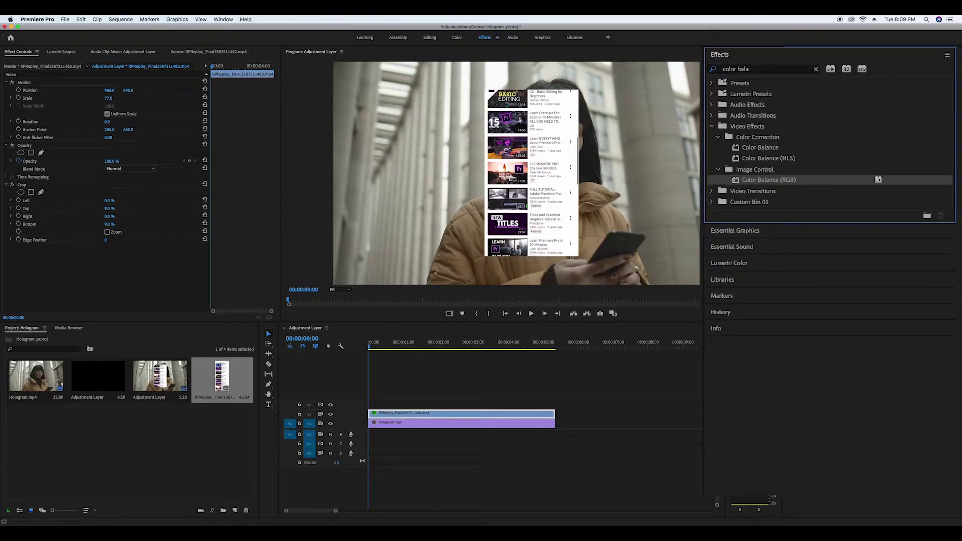
drag(740, 180, 528, 415)
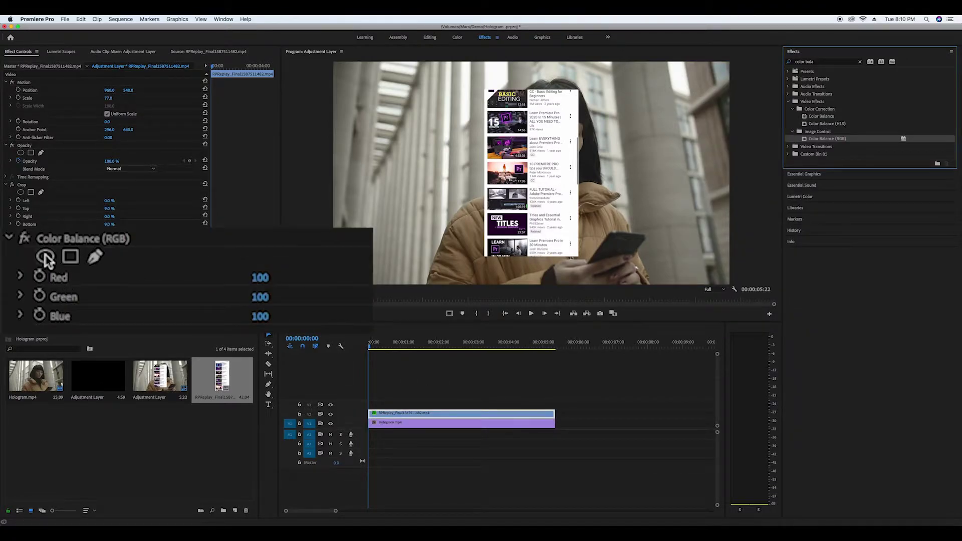
Tint the screen recording cyan by setting Color Balance (RGB) to Red 0, Green 81 and Blue 96
click(262, 277)
text(0)
key(Return)
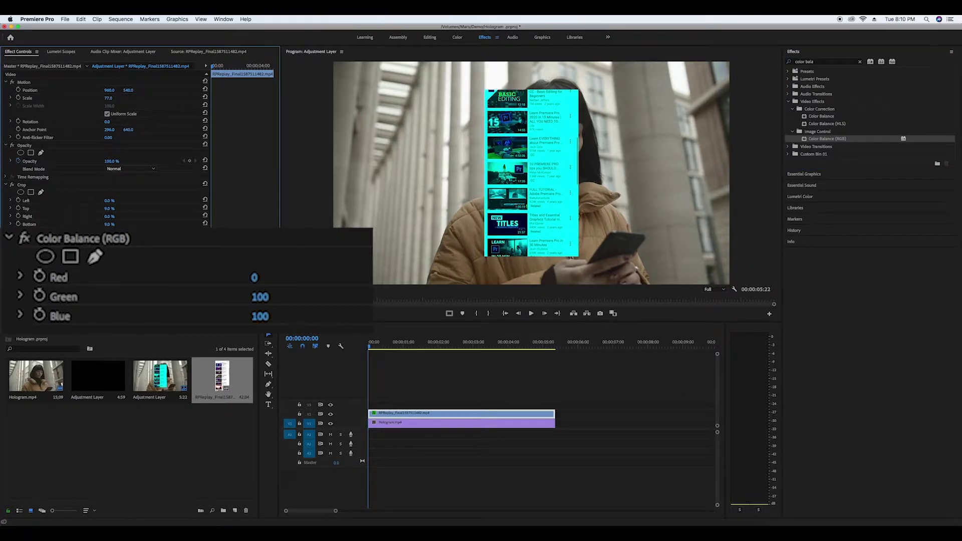
click(258, 301)
text(66)
key(Return)
drag(258, 297, 296, 318)
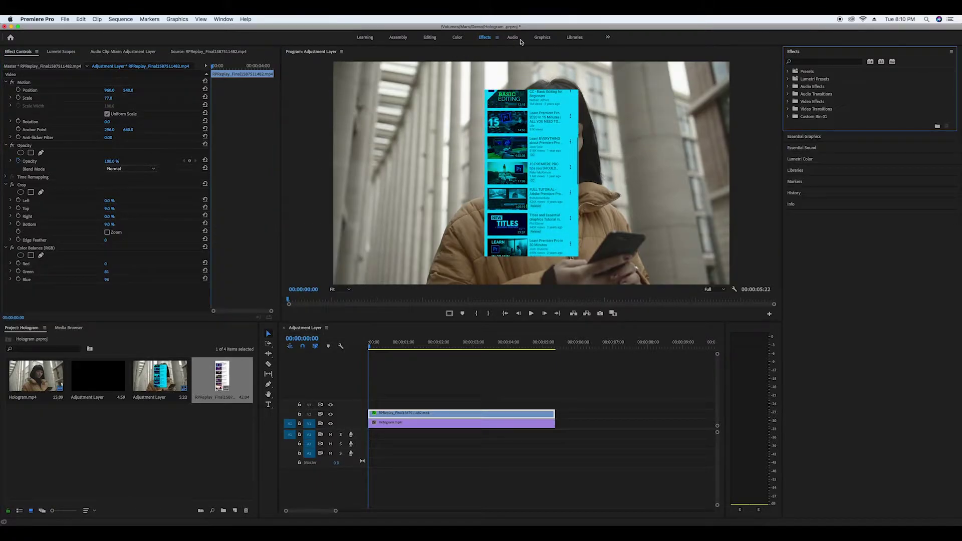
Find the Wave Warp effect and apply it to the screen recording clip
click(796, 62)
text(wa)
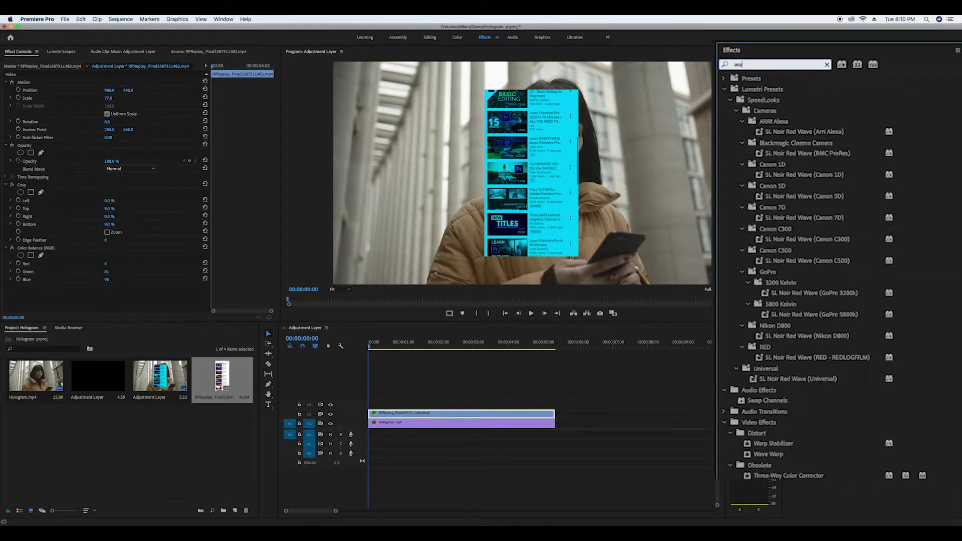
text(ve wa)
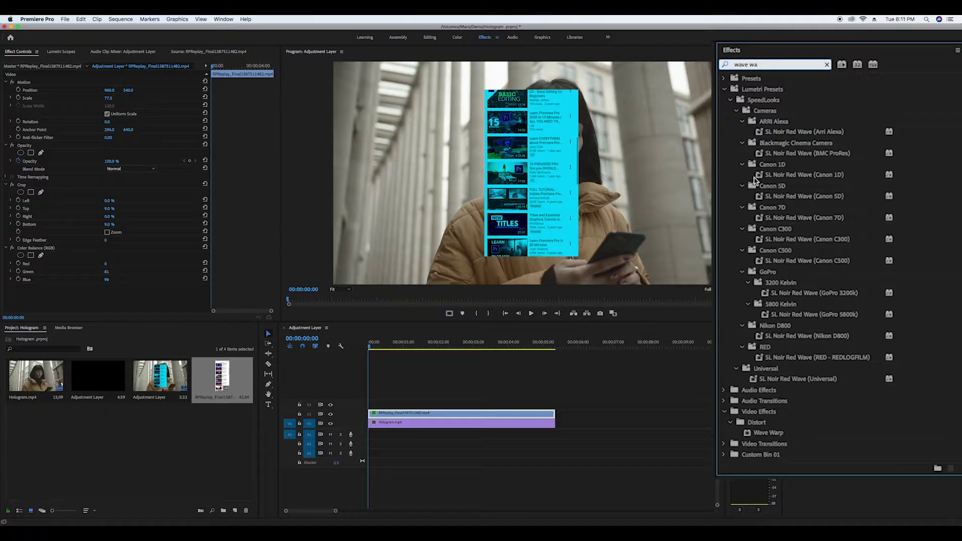
drag(752, 436, 500, 420)
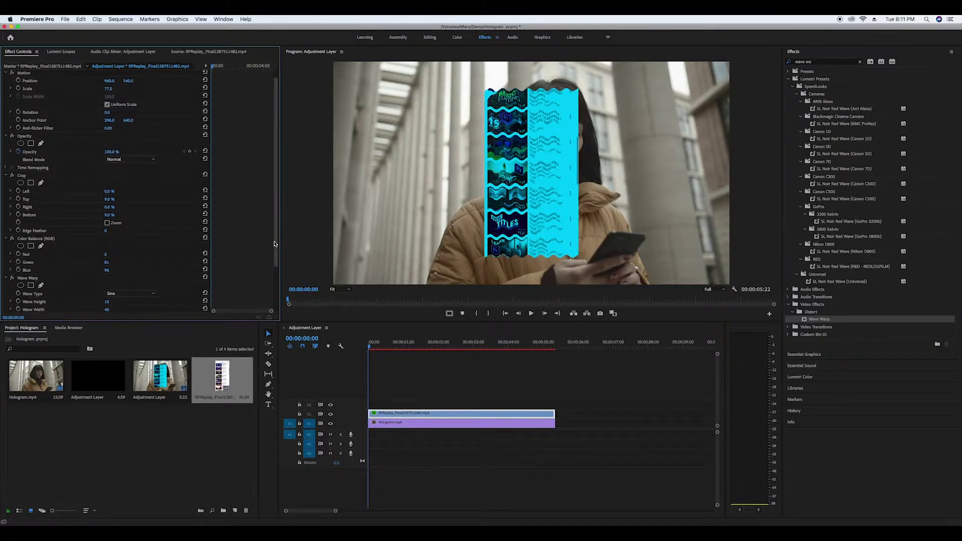
Set the Wave Warp's wave type to Square and its direction to 0°
scroll(273, 230, down, 5)
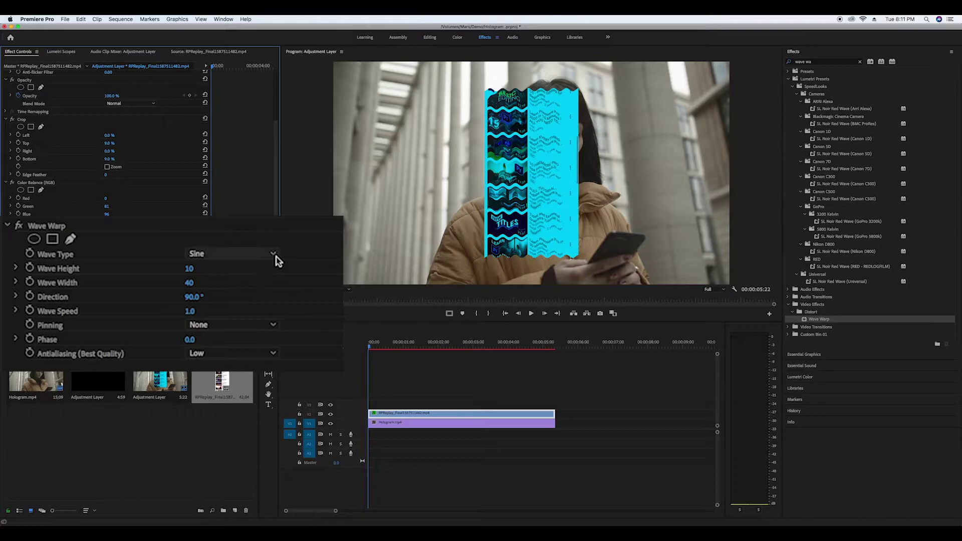
click(154, 237)
click(253, 281)
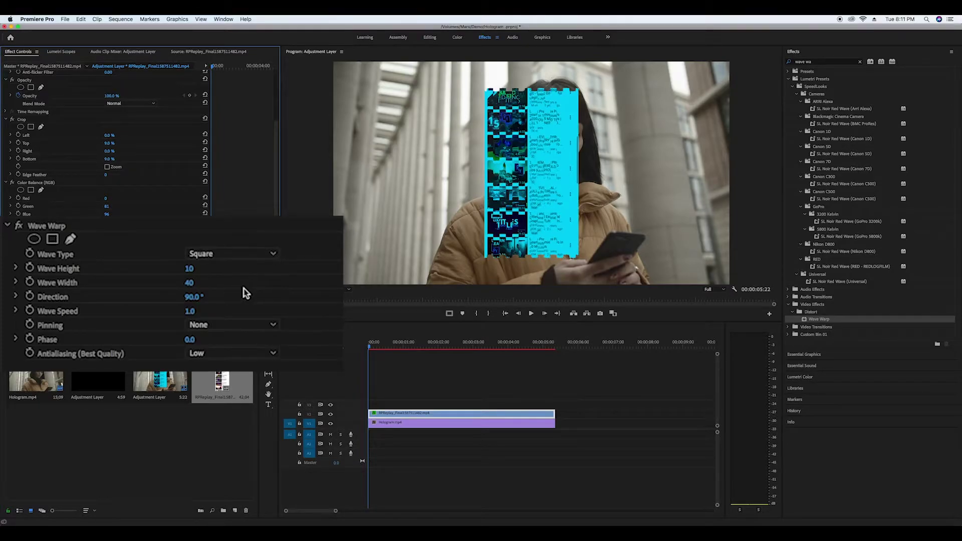
click(194, 297)
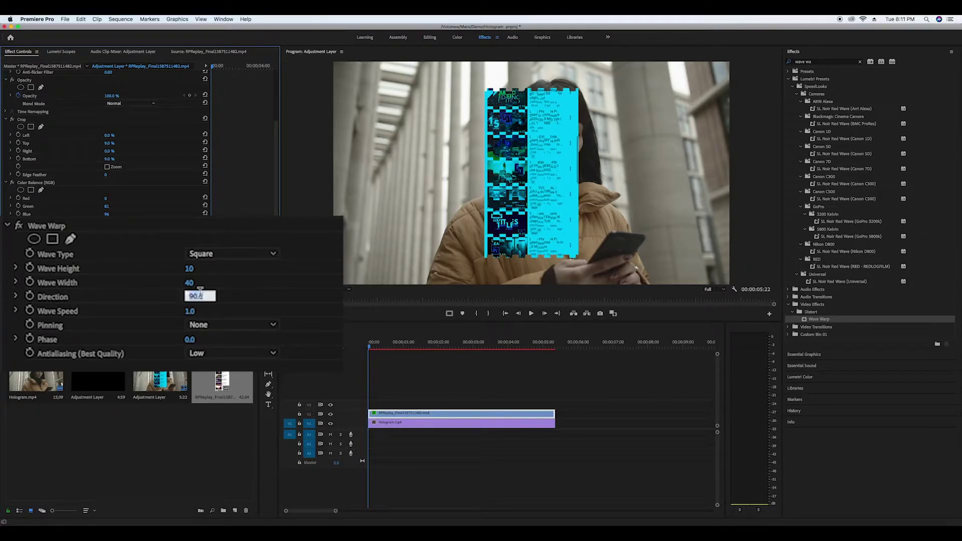
text(0)
key(Return)
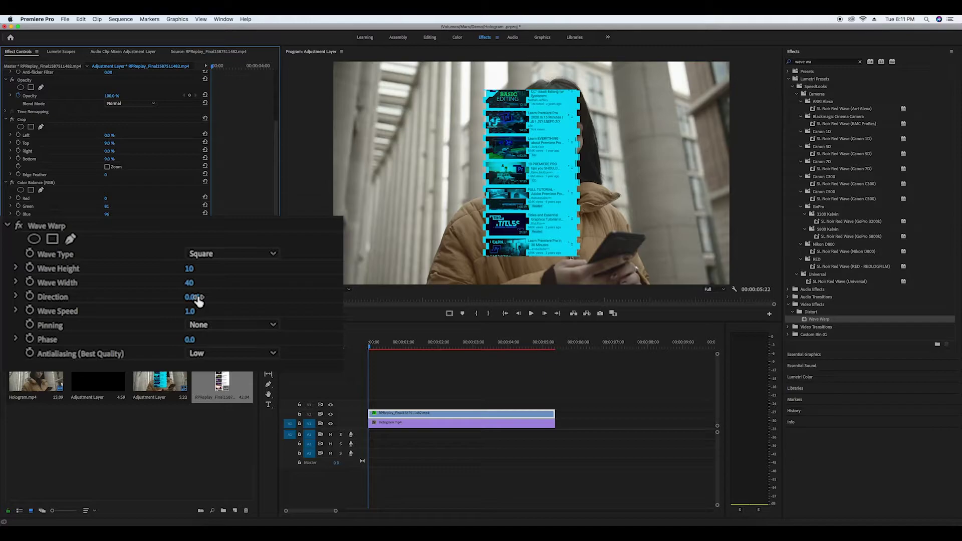
Reduce the Wave Warp's wave height to 1 and wave width to 2
click(189, 269)
text(6)
click(189, 283)
text(5)
key(Return)
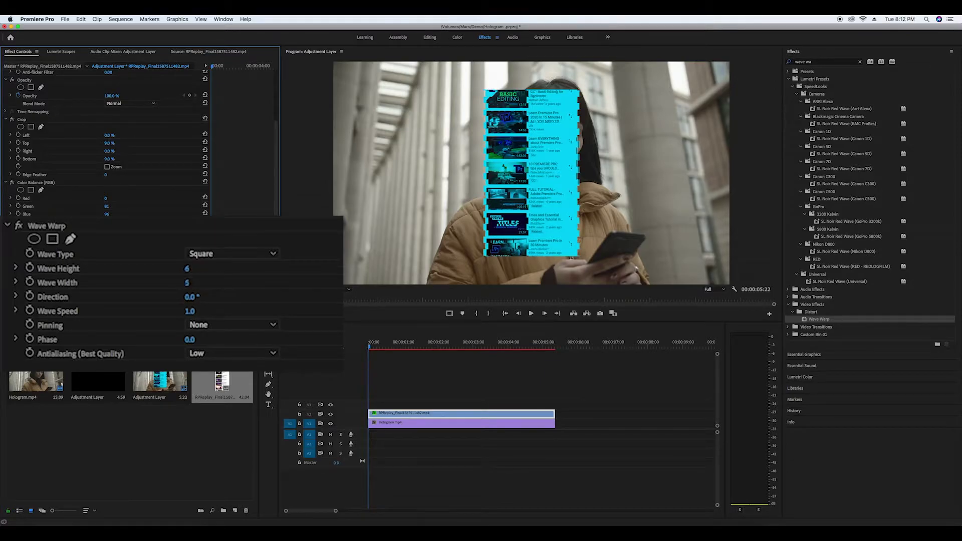
click(188, 269)
text(3)
key(Return)
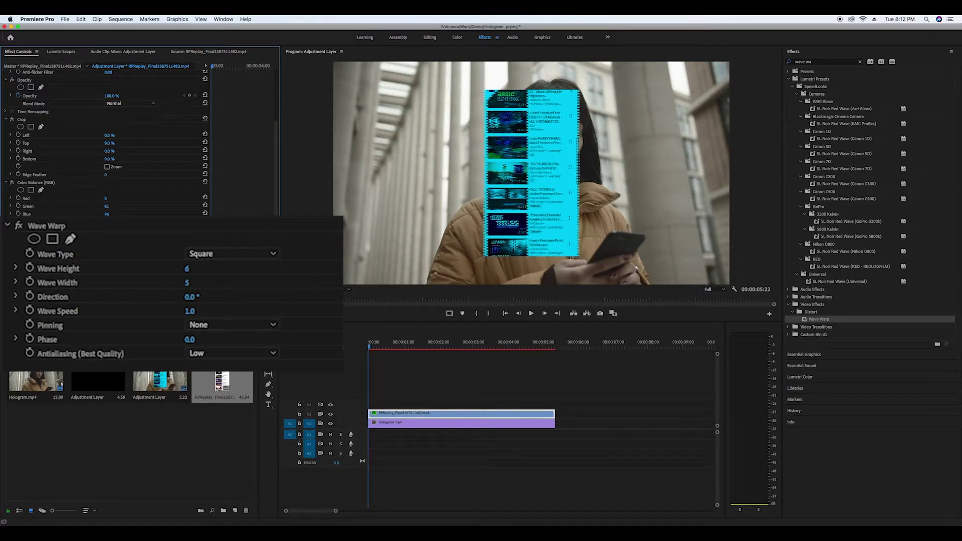
click(190, 269)
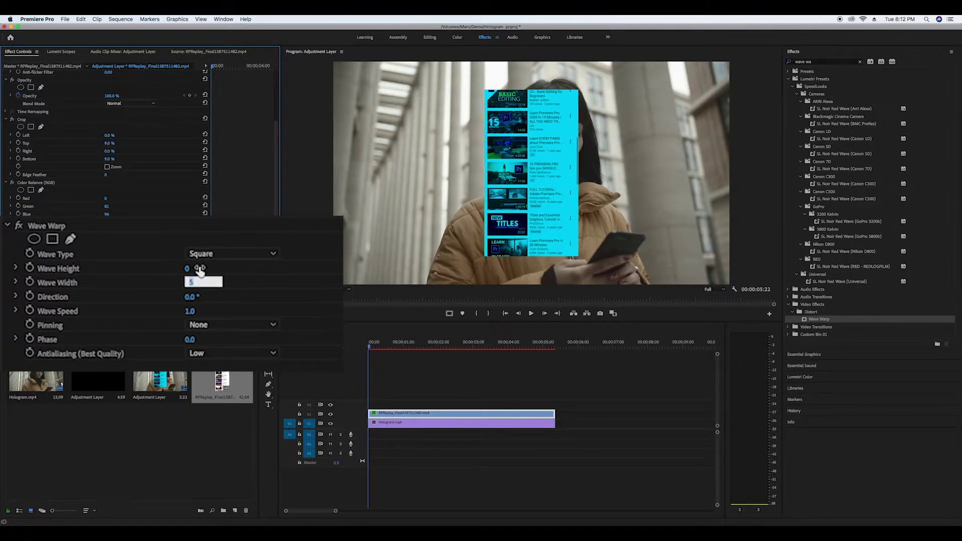
text(1)
key(Return)
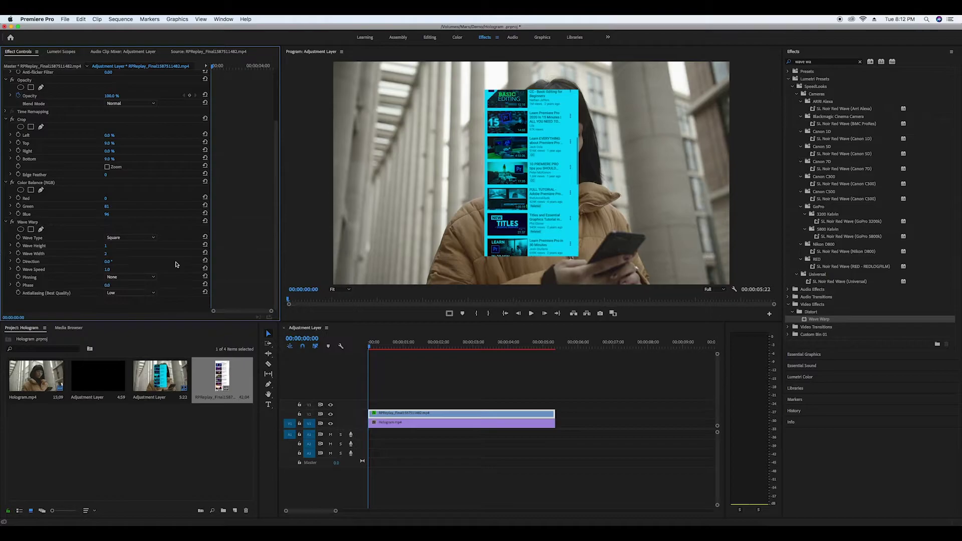
Find the Horizontal Flip effect, apply it to the screen recording clip, and clear the effect search
text(flip)
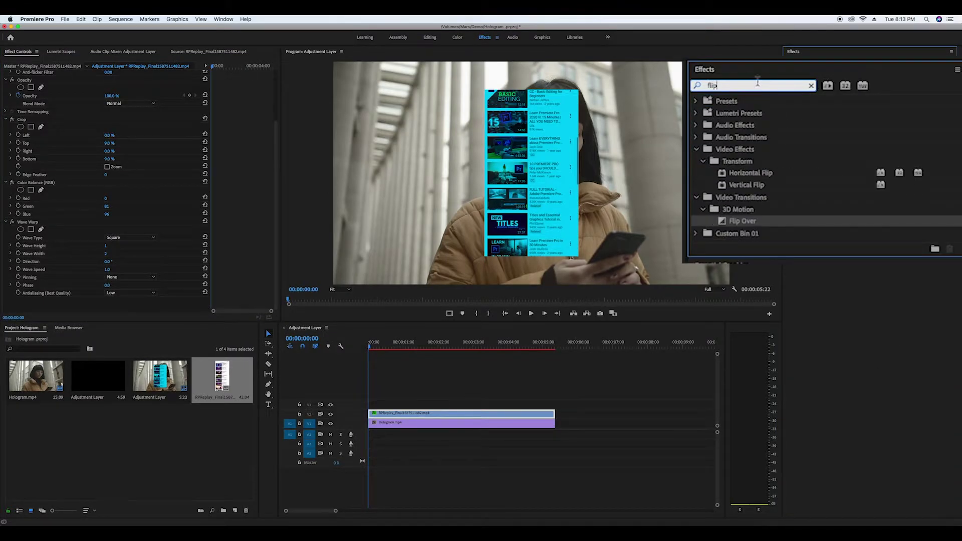
click(723, 175)
drag(723, 176, 479, 415)
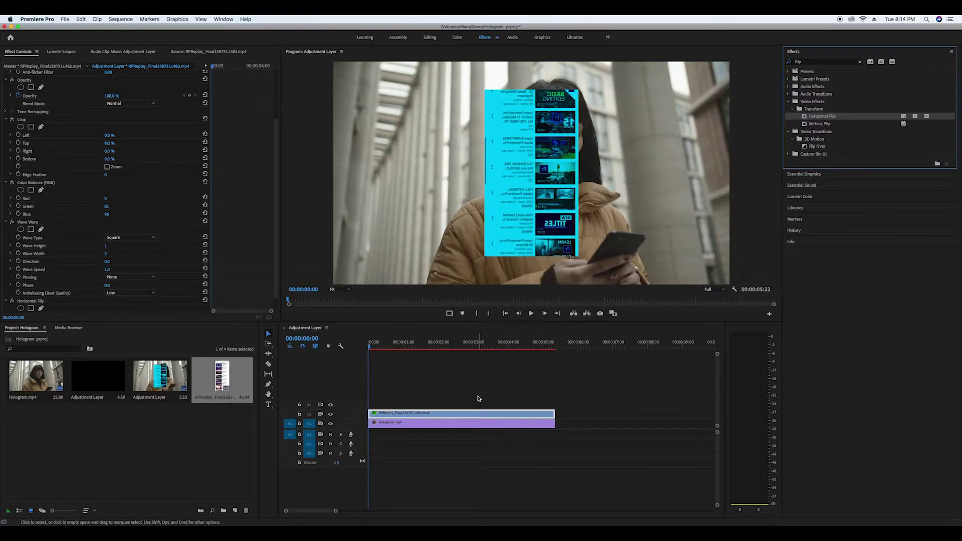
click(860, 62)
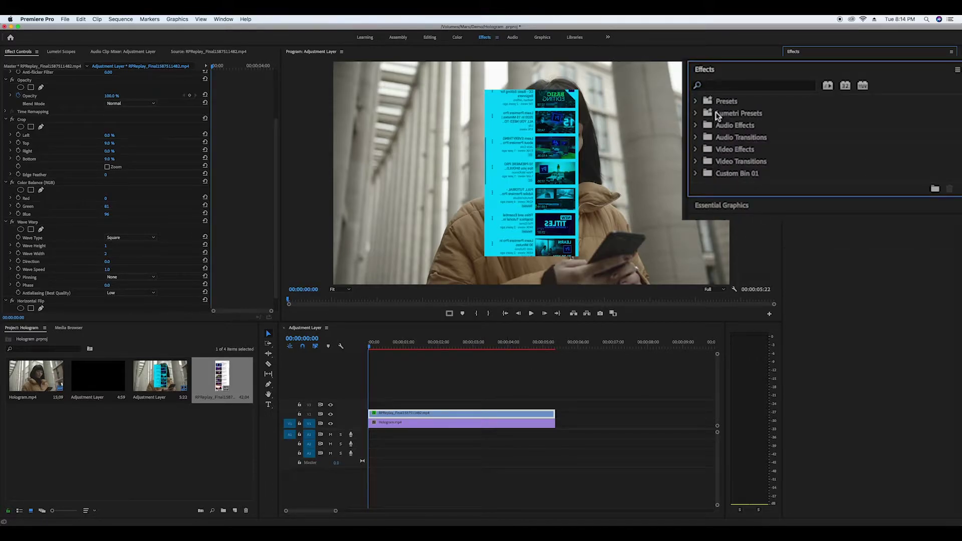
Find the Corner Pin effect and apply it to the screen recording clip
click(741, 87)
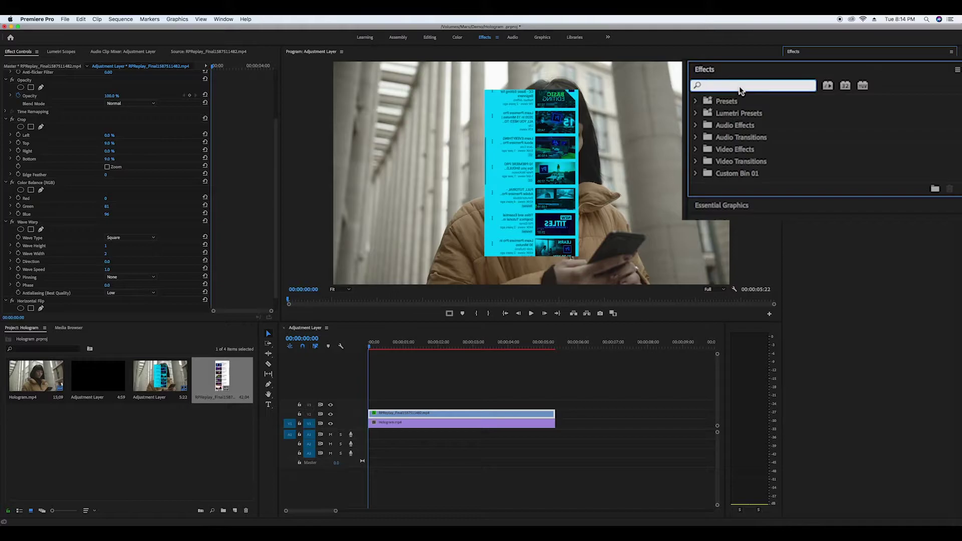
text(corner)
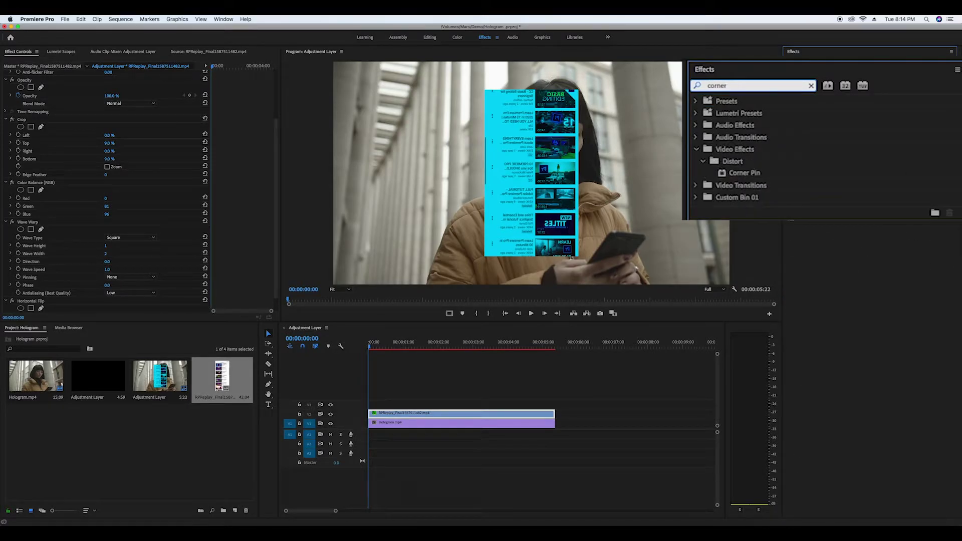
click(726, 175)
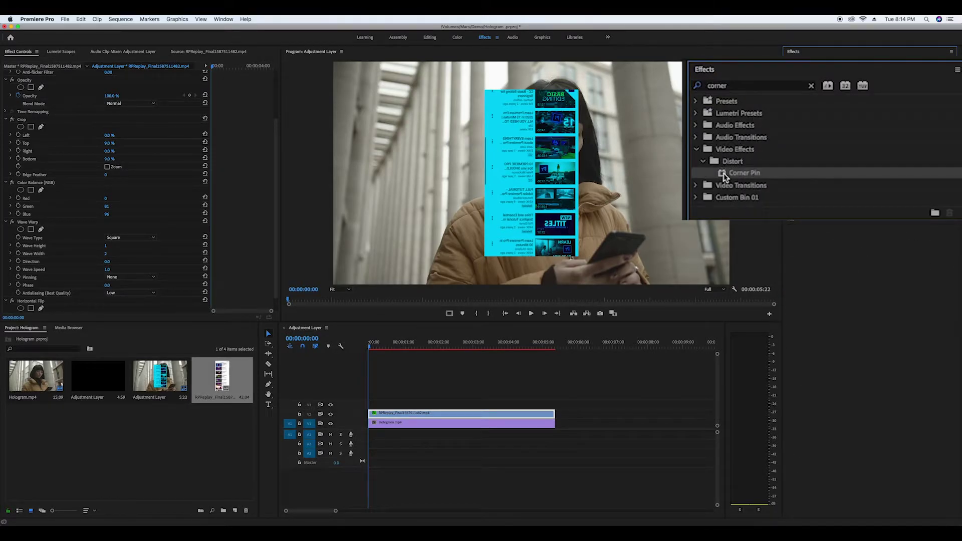
drag(725, 176, 494, 414)
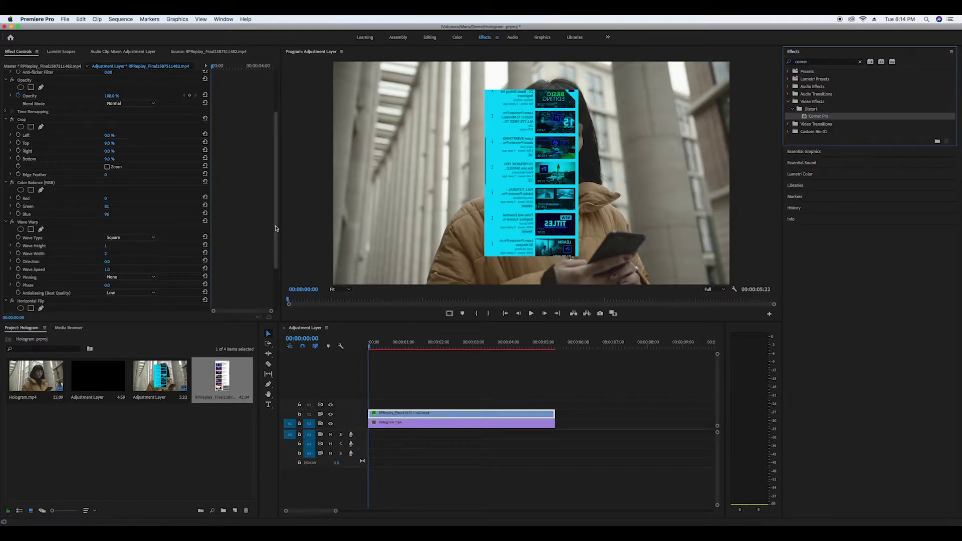
Skew the recording with Corner Pin by setting Lower Right to 548, 1138 and Lower Left's horizontal value to 11
drag(276, 230, 275, 280)
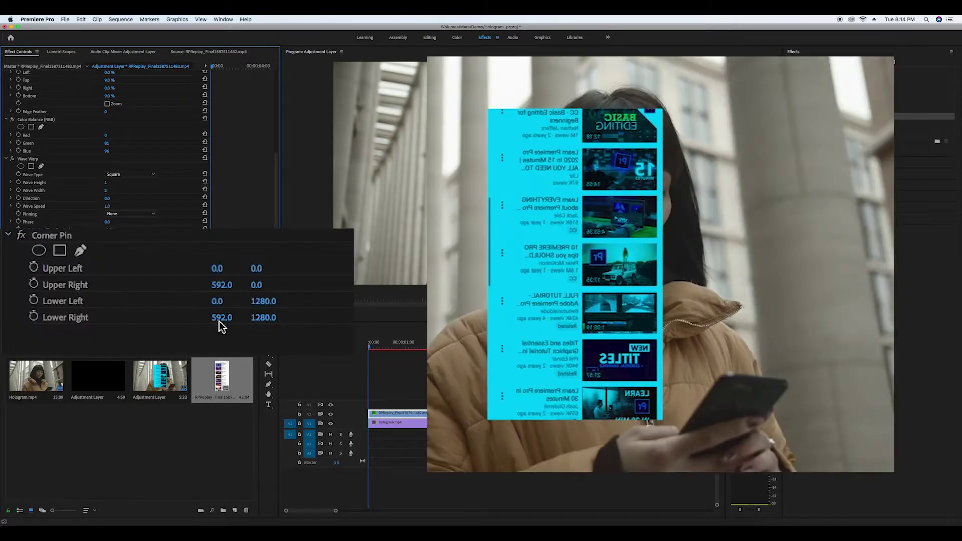
drag(109, 293, 29, 293)
drag(191, 318, 272, 317)
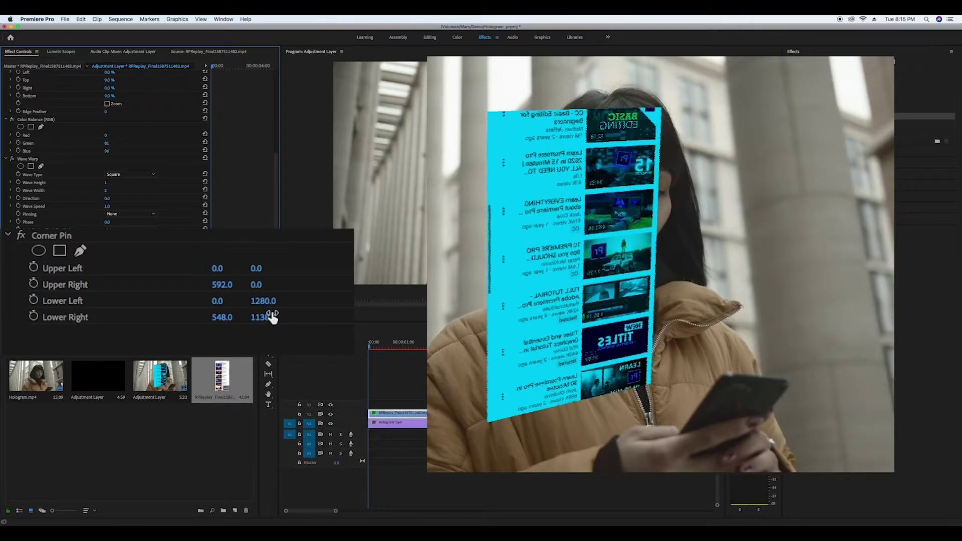
click(300, 232)
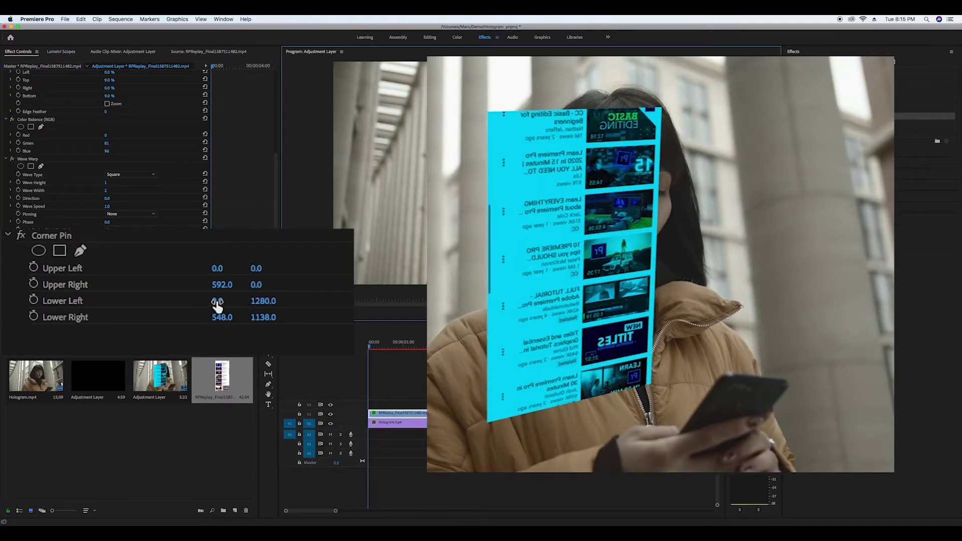
drag(217, 305, 230, 305)
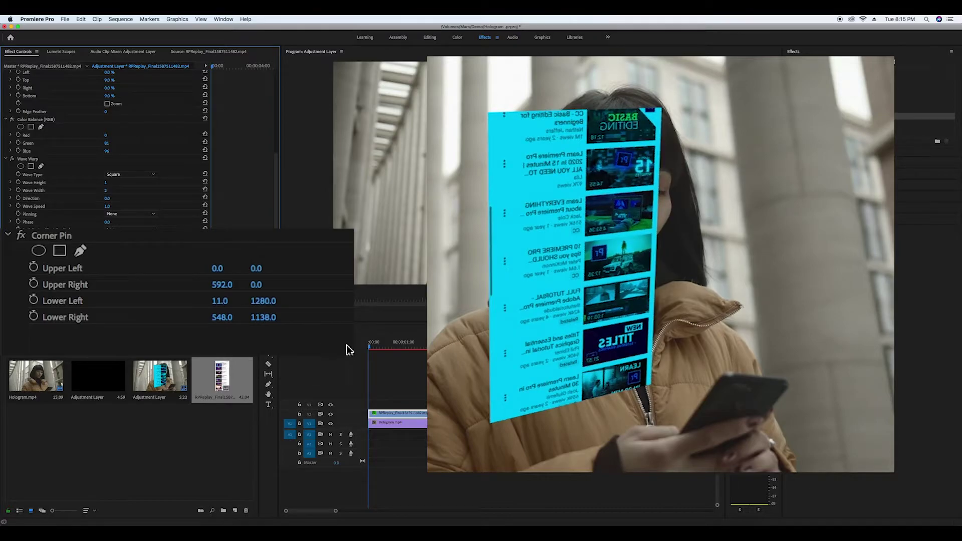
Lower the screen recording clip's opacity to 60%
scroll(279, 229, up, 10)
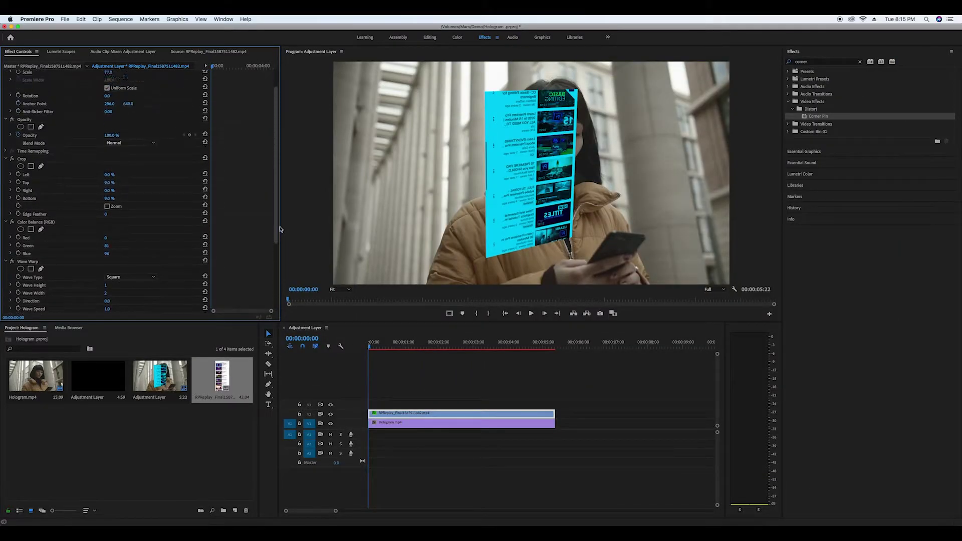
scroll(278, 215, up, 2)
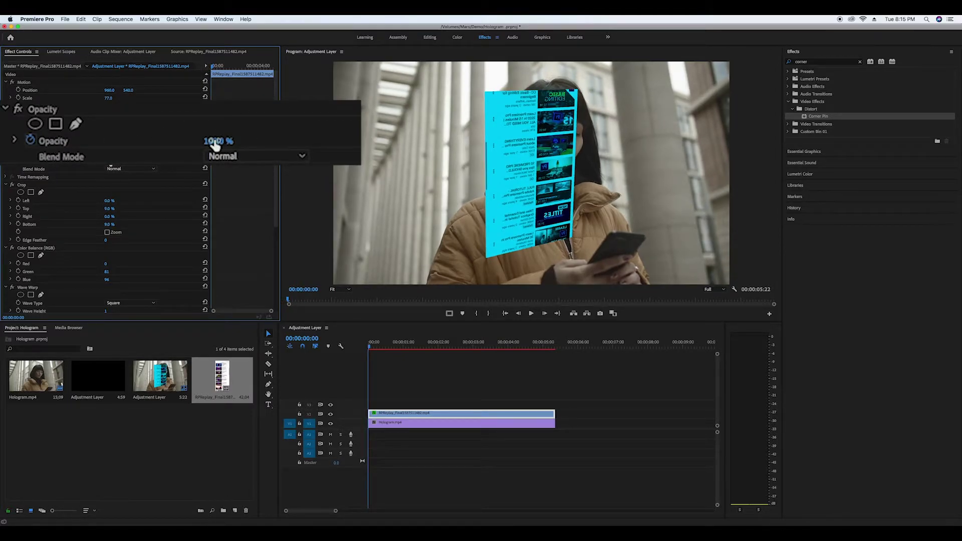
drag(215, 143, 192, 143)
drag(106, 161, 108, 161)
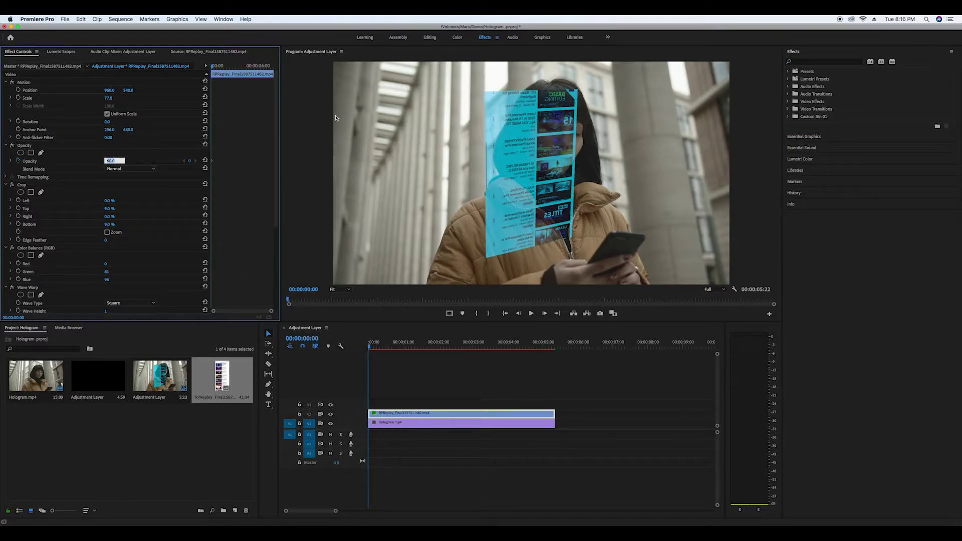
key(Return)
Find the Alpha Glow effect and apply it to the screen recording clip
click(809, 62)
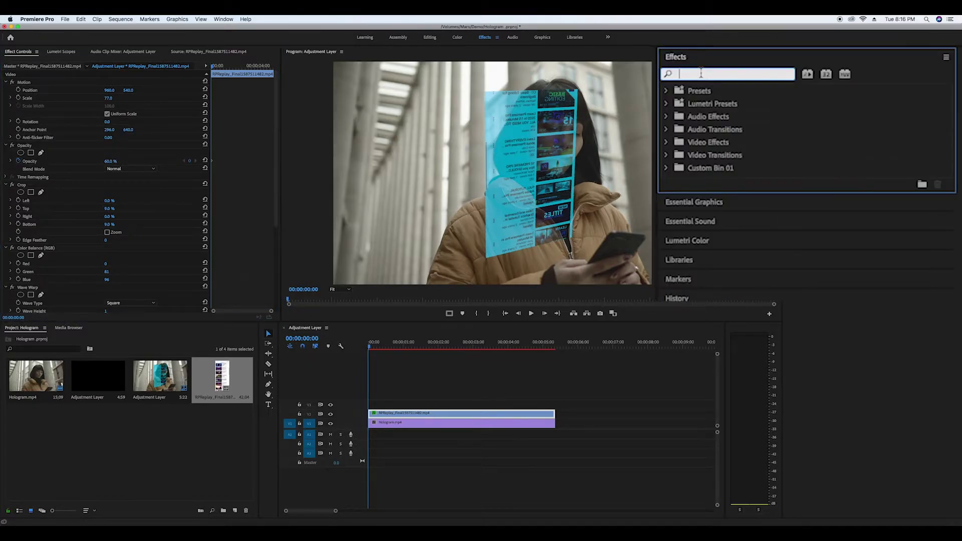
text(alph)
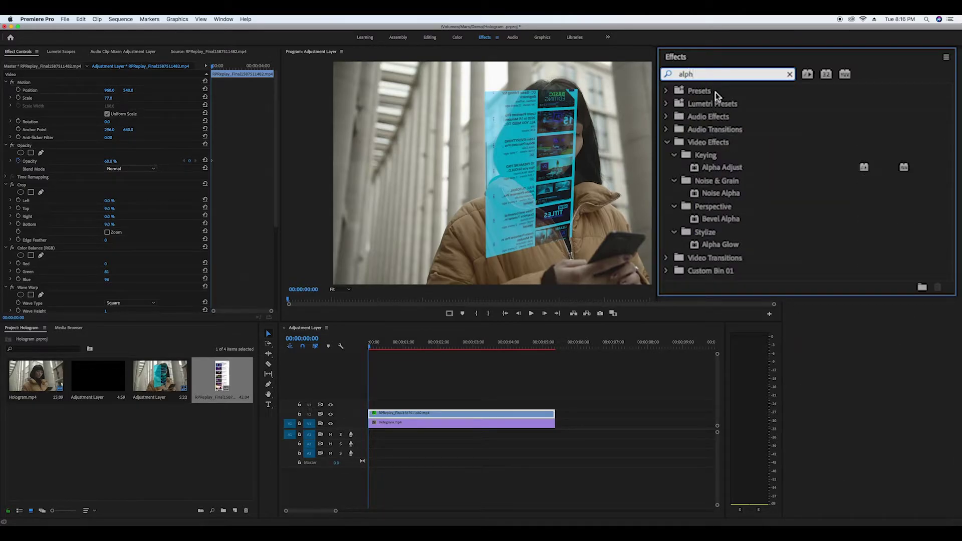
click(696, 245)
drag(696, 245, 456, 413)
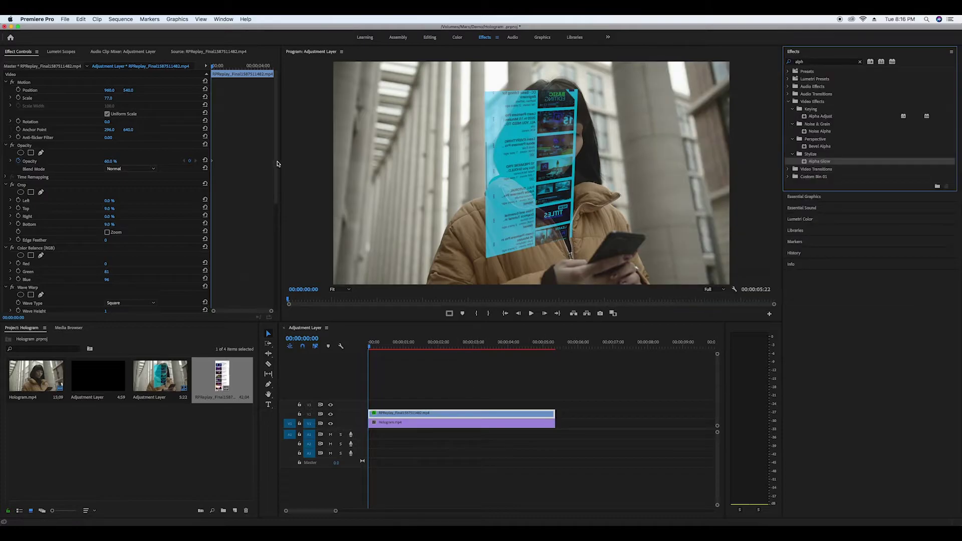
Sample cyan tones from the hologram for the Alpha Glow's start color and end color
scroll(278, 164, down, 8)
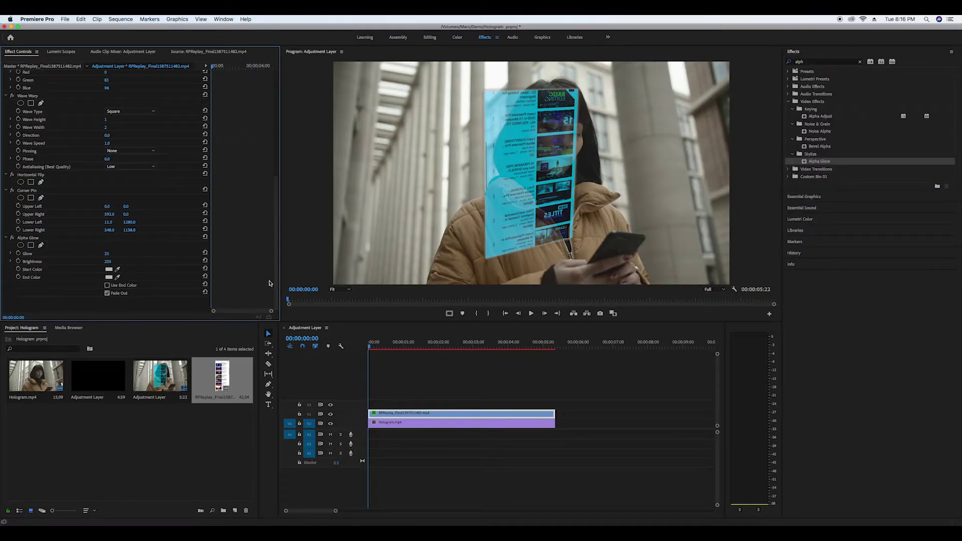
click(213, 300)
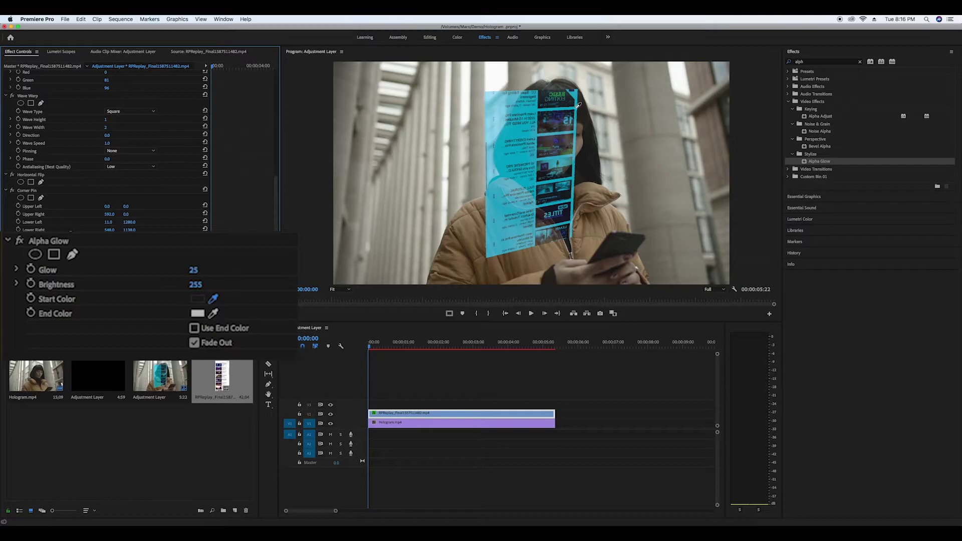
click(576, 110)
click(213, 314)
click(544, 192)
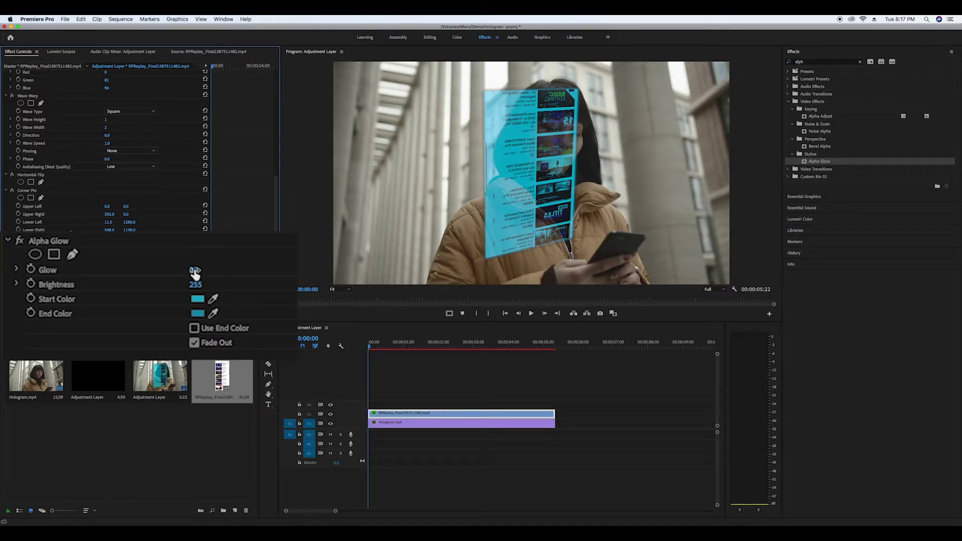
Set the Alpha Glow's glow to 50 and brightness to 255, and render the sequence preview
drag(195, 272, 196, 273)
drag(230, 272, 209, 272)
drag(195, 272, 195, 273)
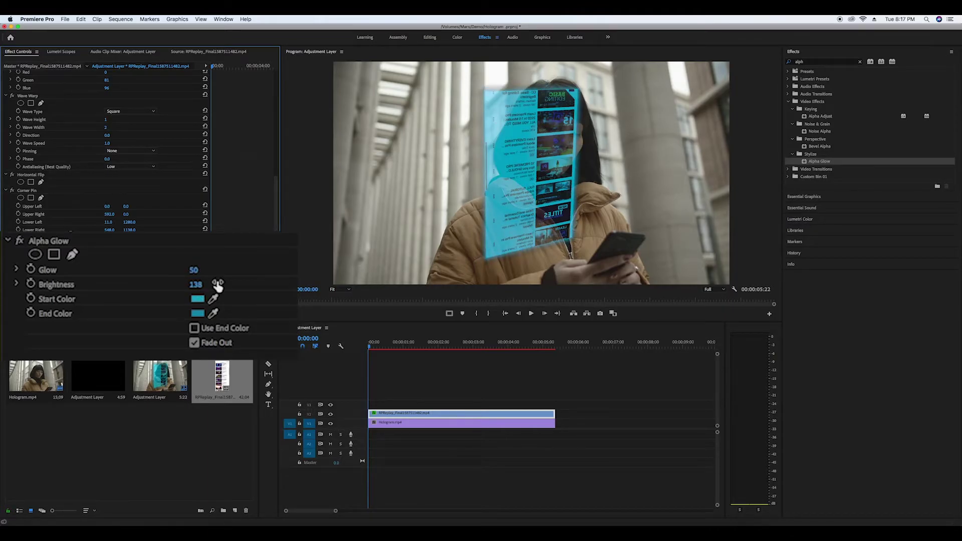
drag(196, 285, 198, 288)
key(Return)
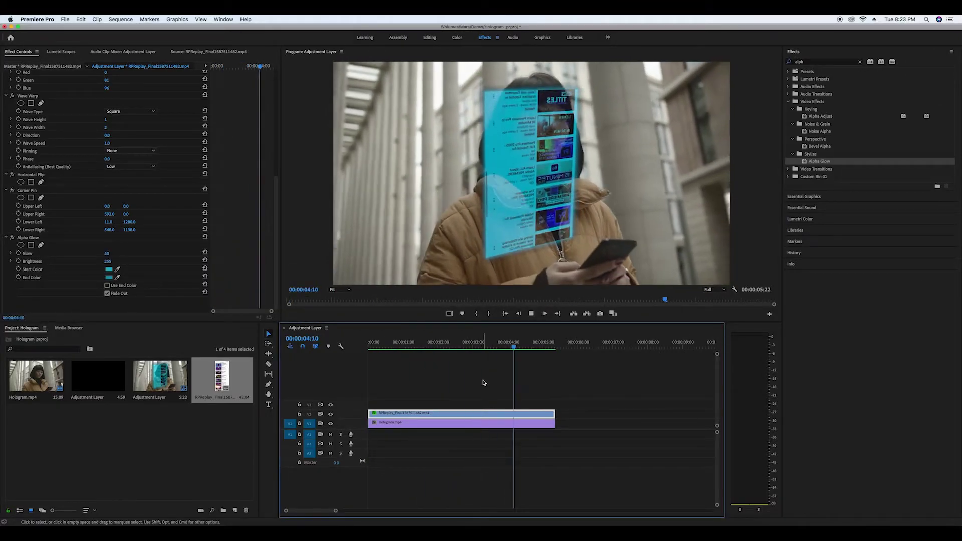
Shift the screen recording clip on the timeline so it starts about one second into the Hologram.mp4 footage
click(531, 348)
drag(531, 349, 381, 350)
drag(352, 408, 384, 416)
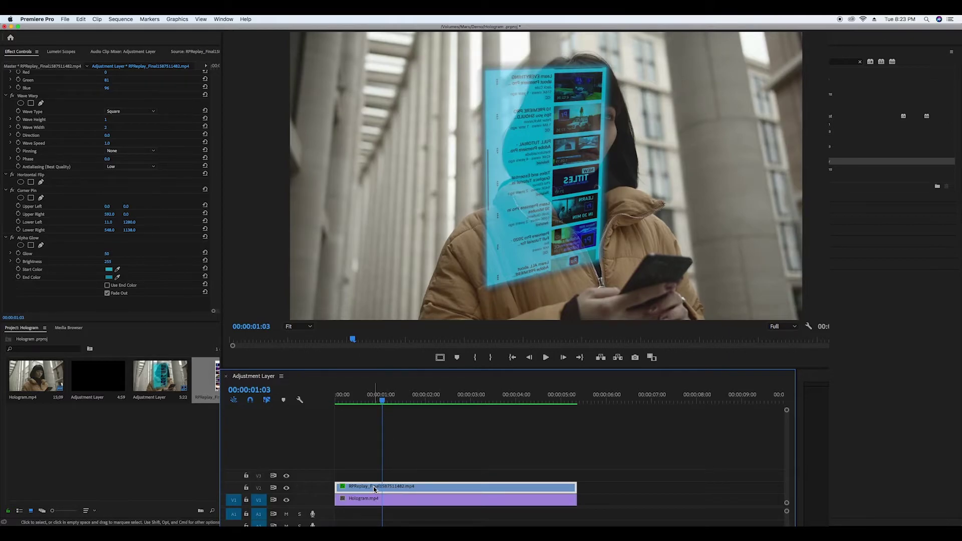
drag(374, 486, 421, 486)
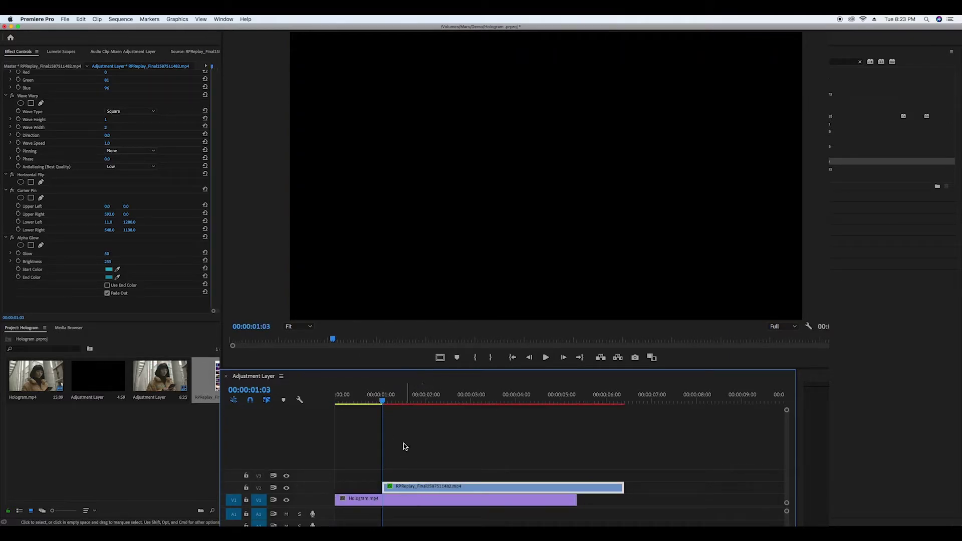
Place the hologram beside the woman by setting the recording's position to 1571, 415 and its scale to 62 at the clip's start
drag(382, 403, 407, 414)
drag(403, 347, 428, 367)
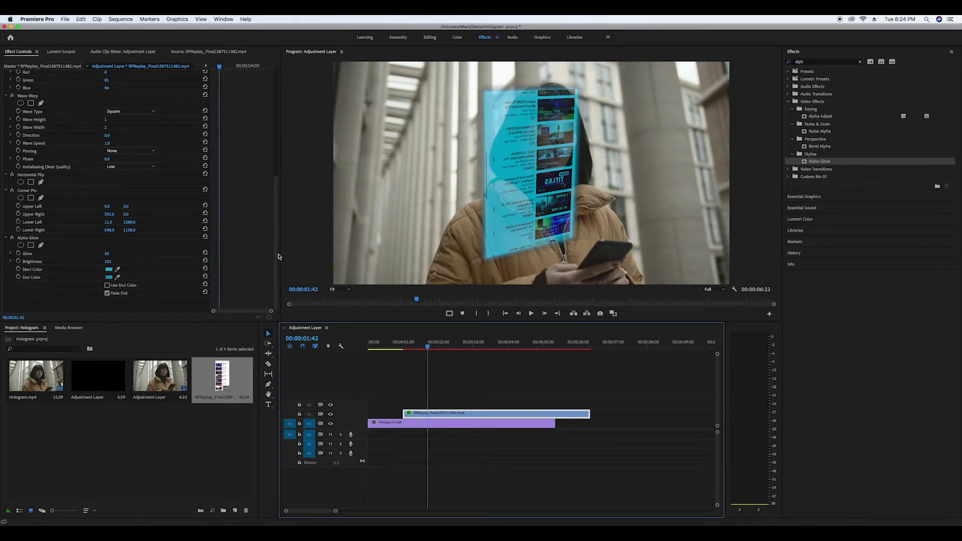
drag(278, 256, 293, 125)
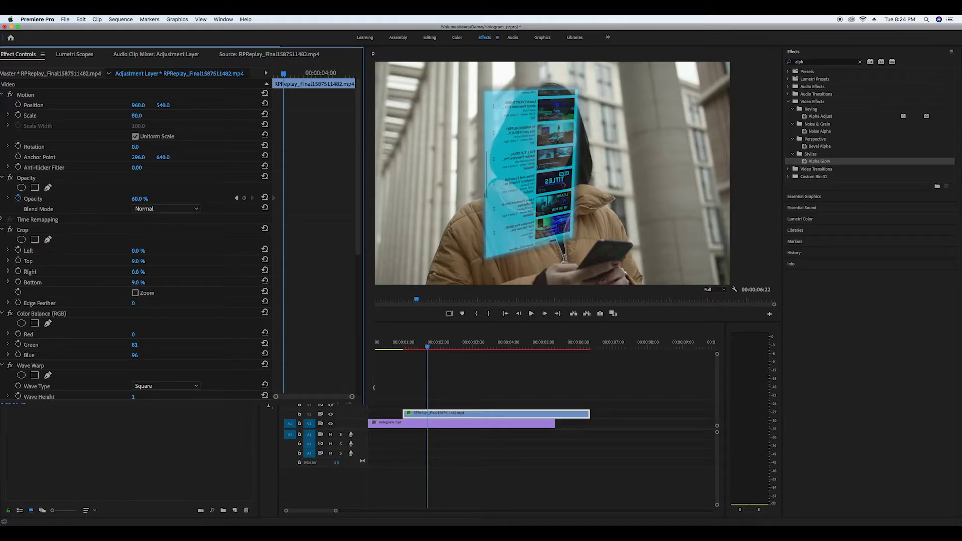
mouse_move(136, 117)
mouse_down()
mouse_move(95, 118)
mouse_move(191, 116)
mouse_move(137, 117)
mouse_up()
drag(284, 75, 233, 85)
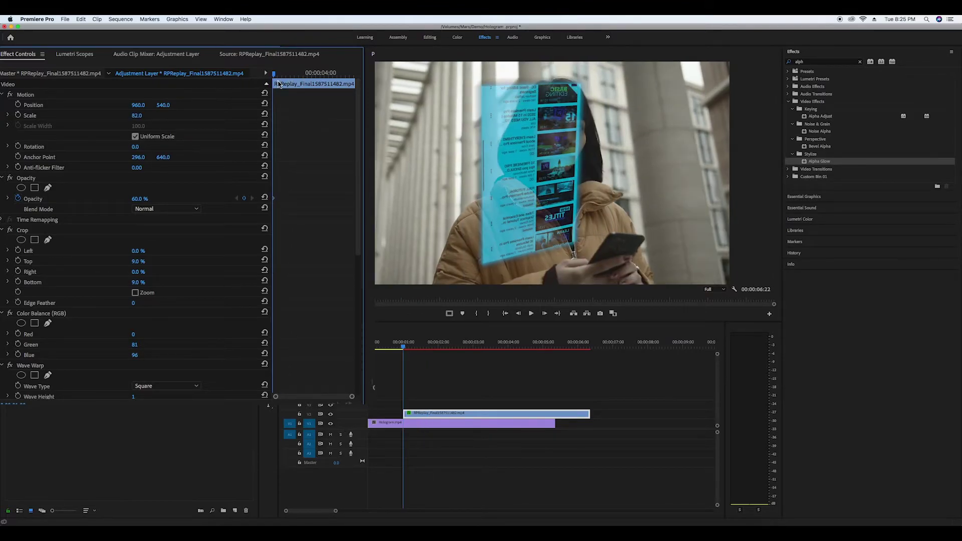
drag(136, 115, 132, 115)
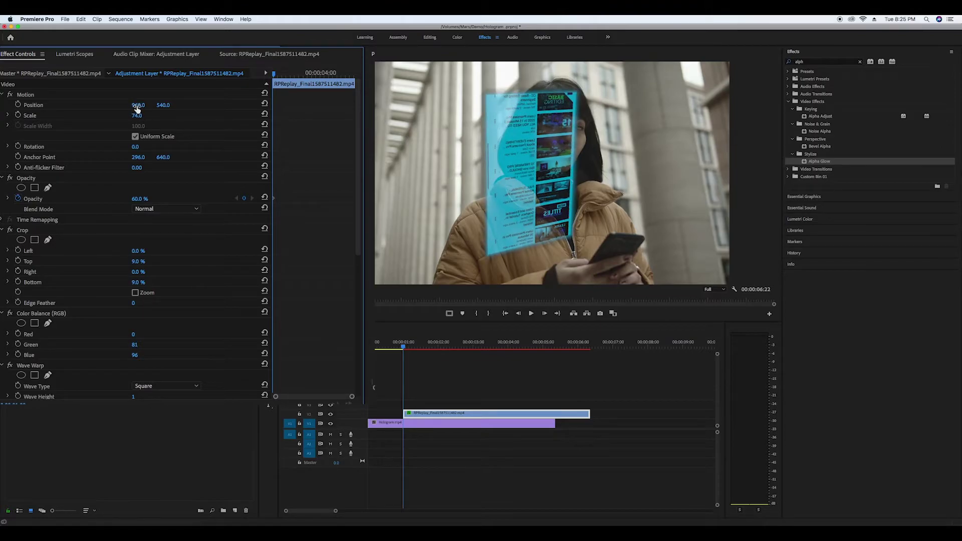
drag(137, 108, 433, 107)
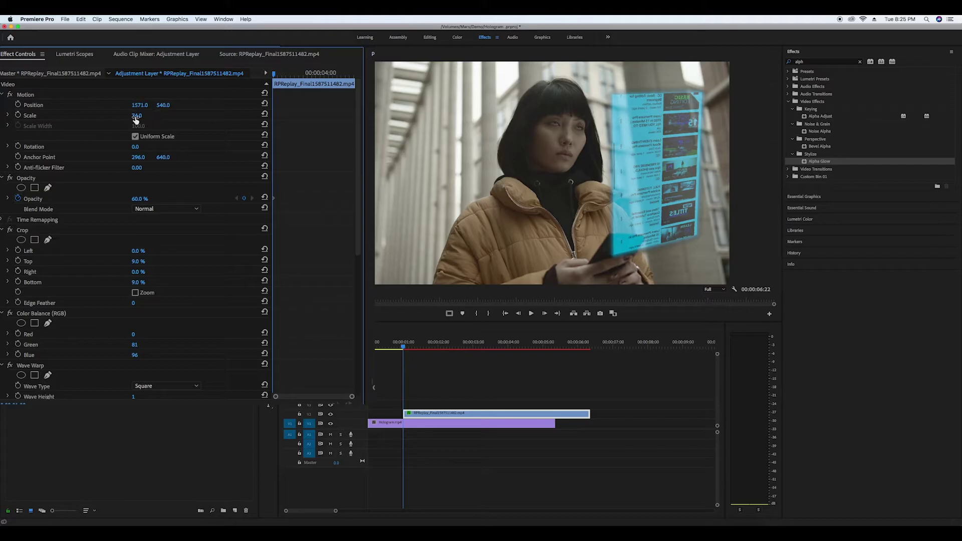
drag(135, 119, 100, 105)
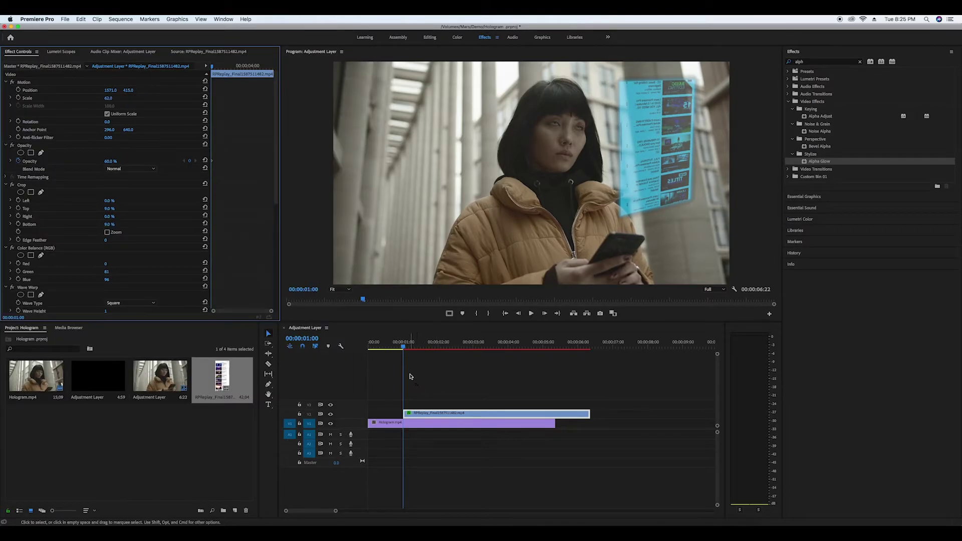
Keyframe the recording's scale to grow from 0 at the clip's start to 62 at 00:00:01:32
drag(404, 351, 422, 364)
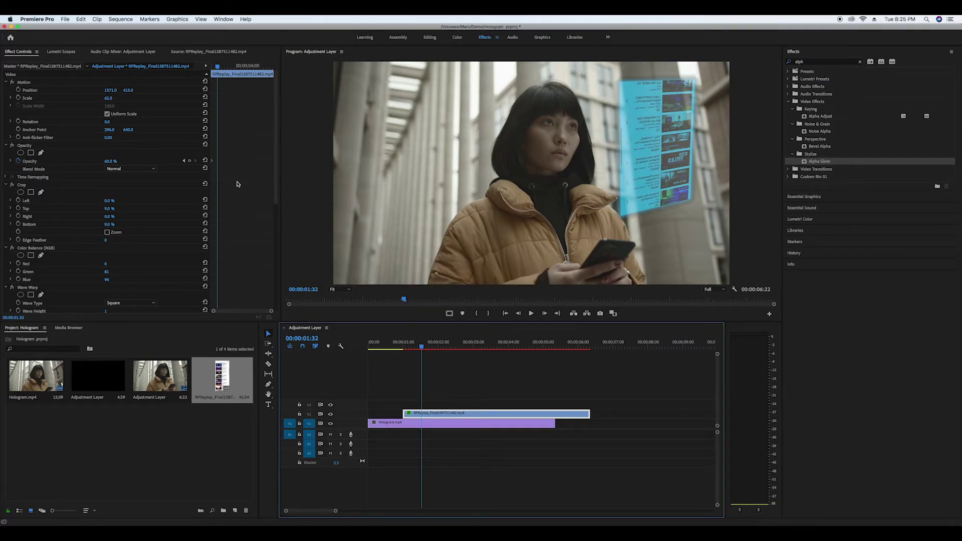
click(18, 98)
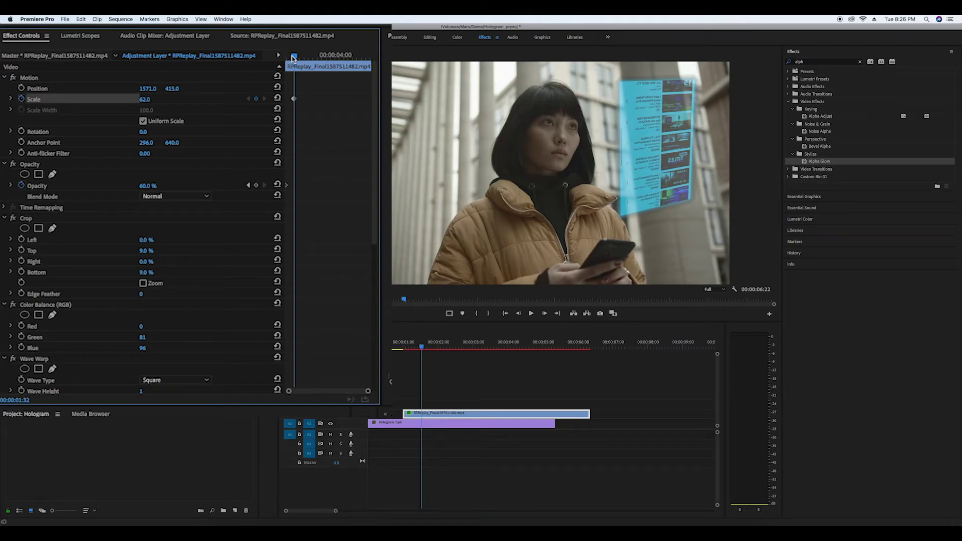
drag(293, 57, 272, 63)
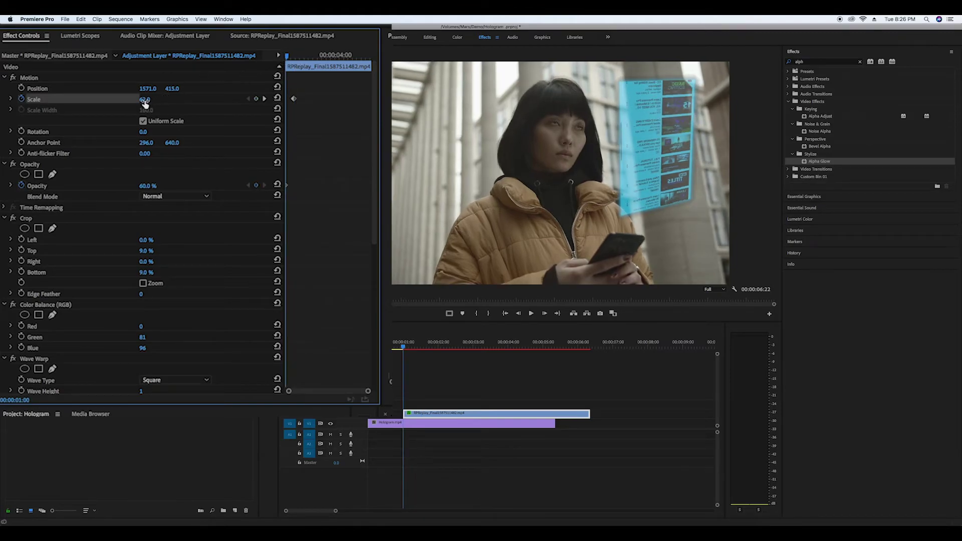
click(144, 100)
key(Return)
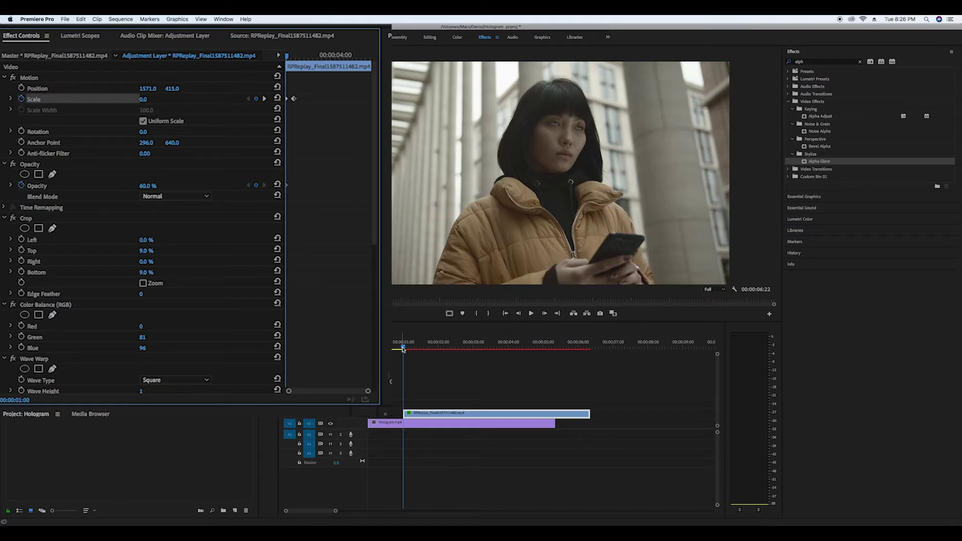
Play back the scale animation from just before the recording appears and return to the clip's start
mouse_move(404, 349)
mouse_down()
mouse_move(445, 351)
mouse_move(395, 359)
mouse_up()
key(space)
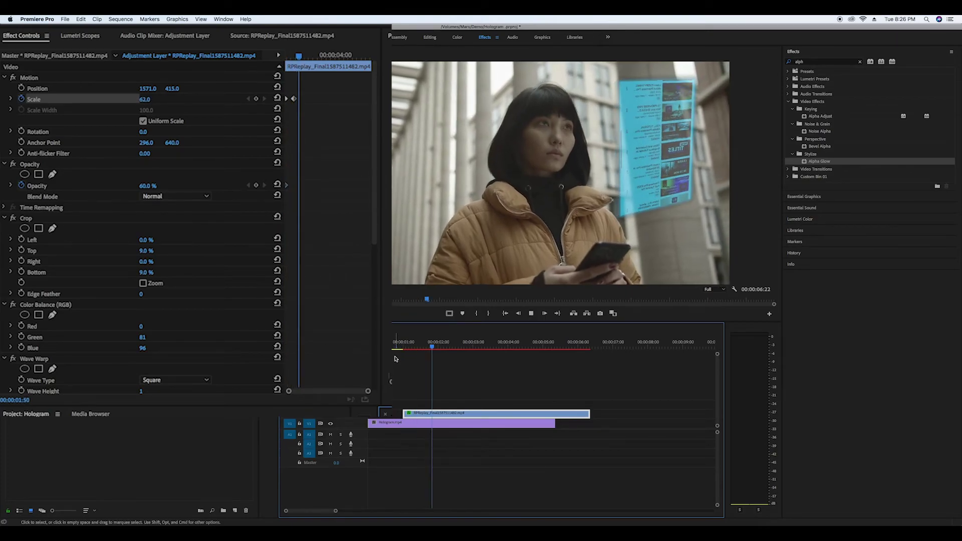
key(space)
drag(440, 349, 402, 353)
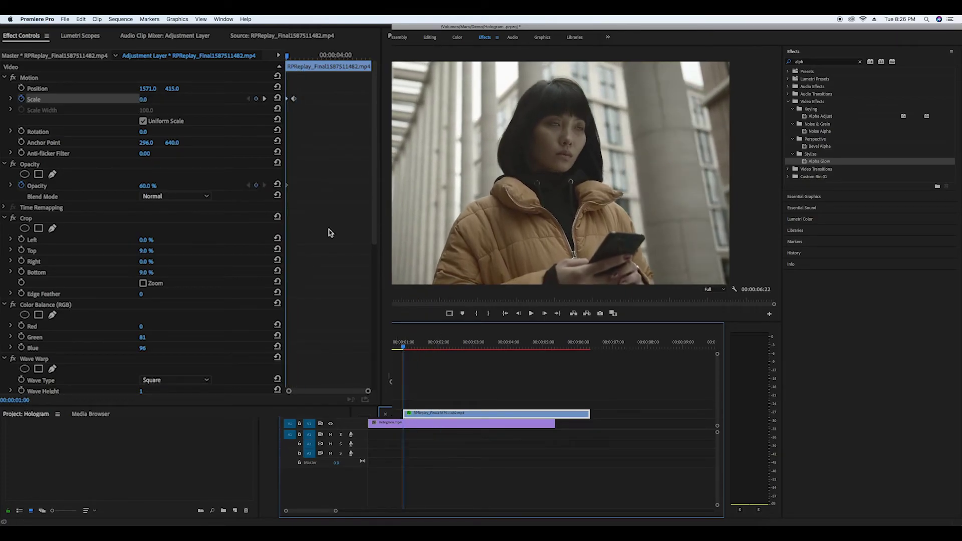
click(286, 60)
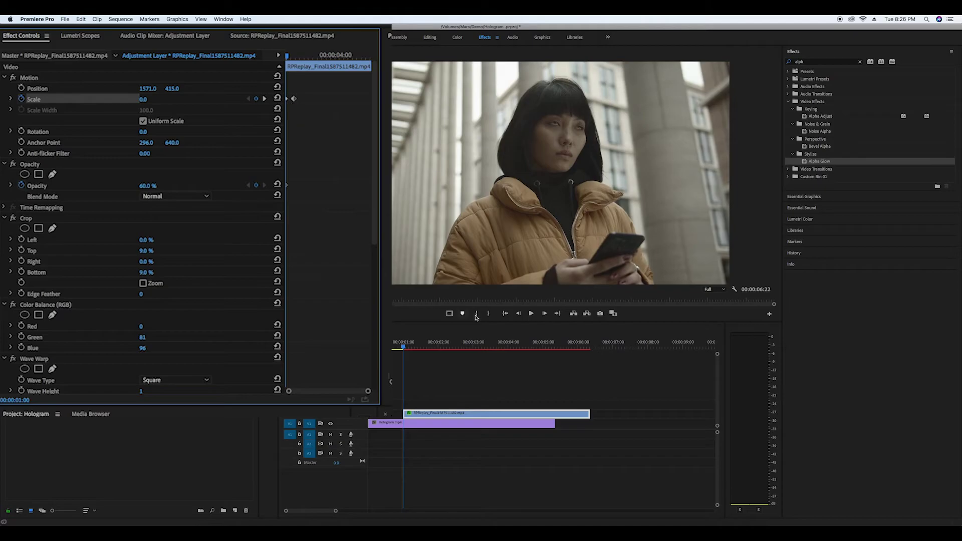
Keyframe the recording's position at 00:00:01:34, and set it to 1406, 746 just above the phone at 00:00:01:13
drag(404, 347, 424, 351)
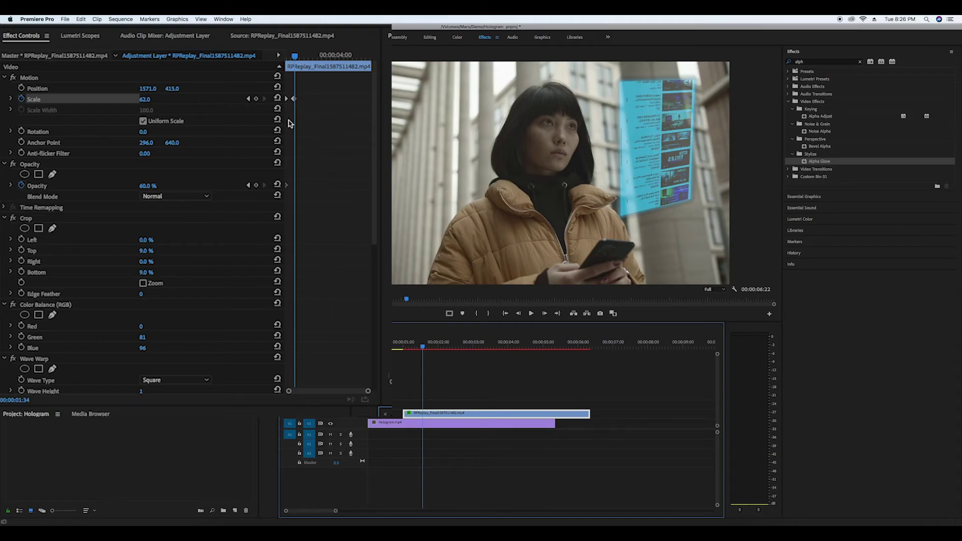
click(294, 99)
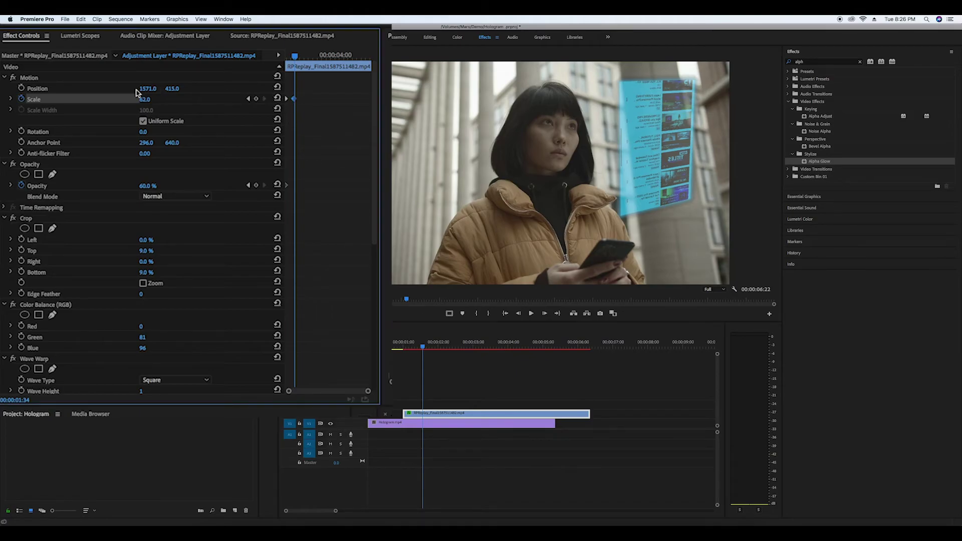
click(22, 89)
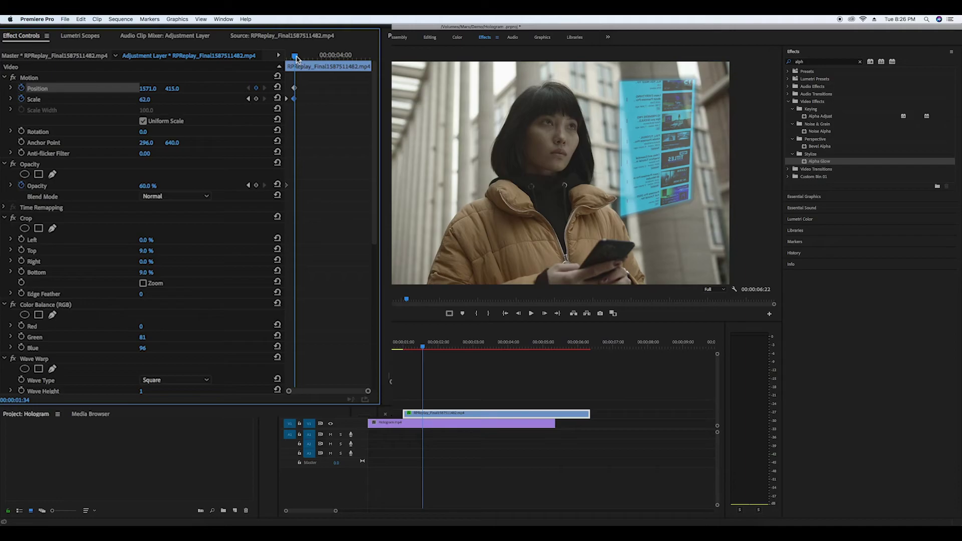
drag(297, 59, 291, 58)
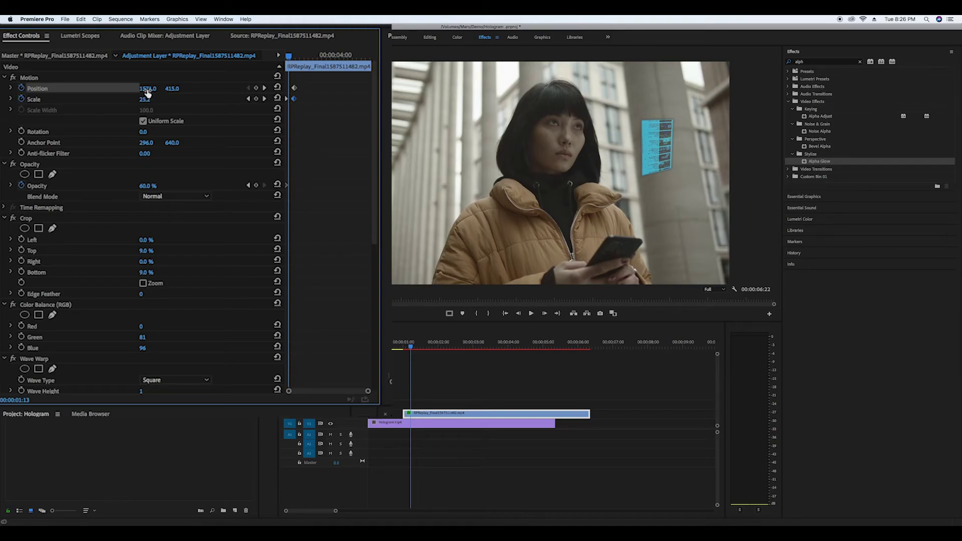
drag(148, 88, 111, 88)
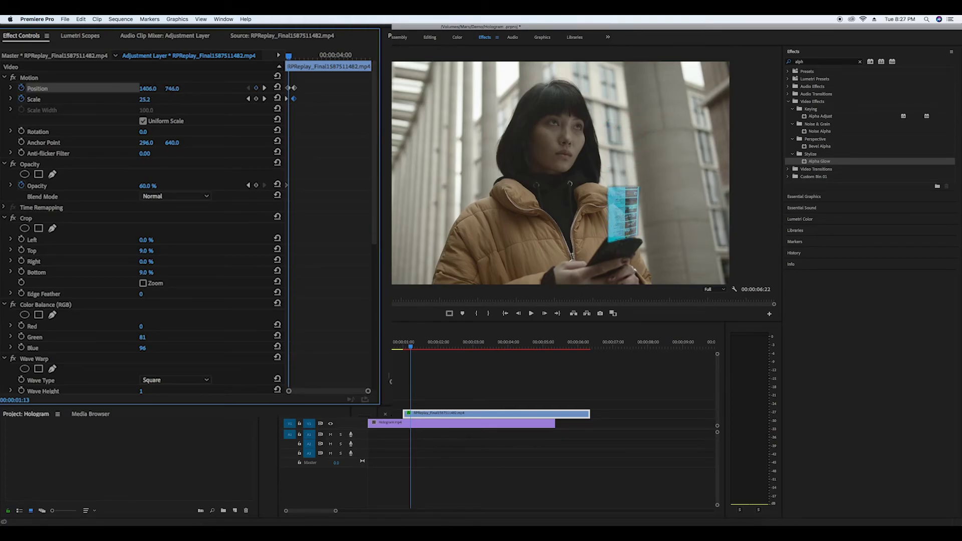